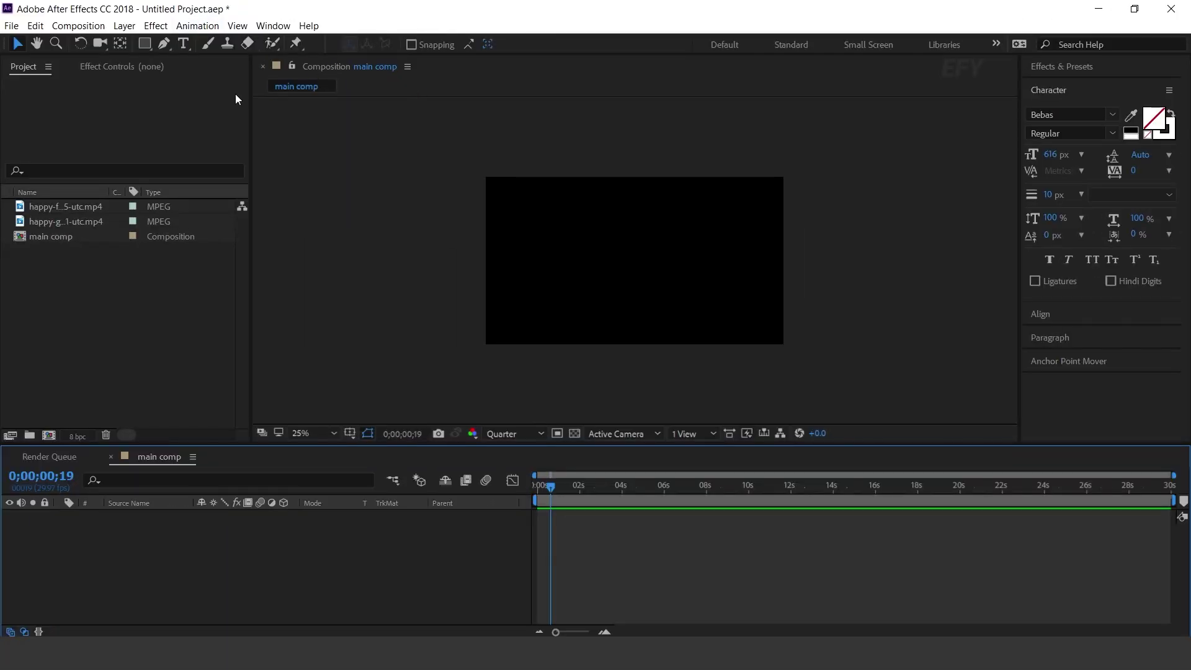
Step: Open the EasyEdit Viewer extension panel from the Window menu and nudge it slightly left
click(272, 26)
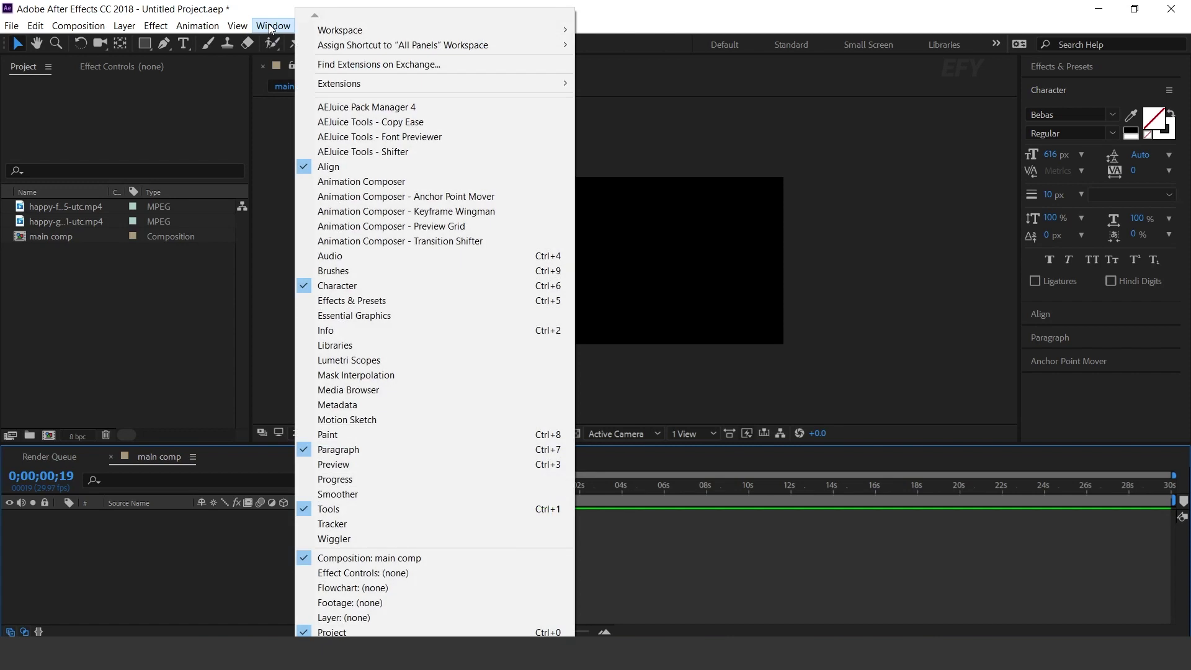
mouse_move(370, 86)
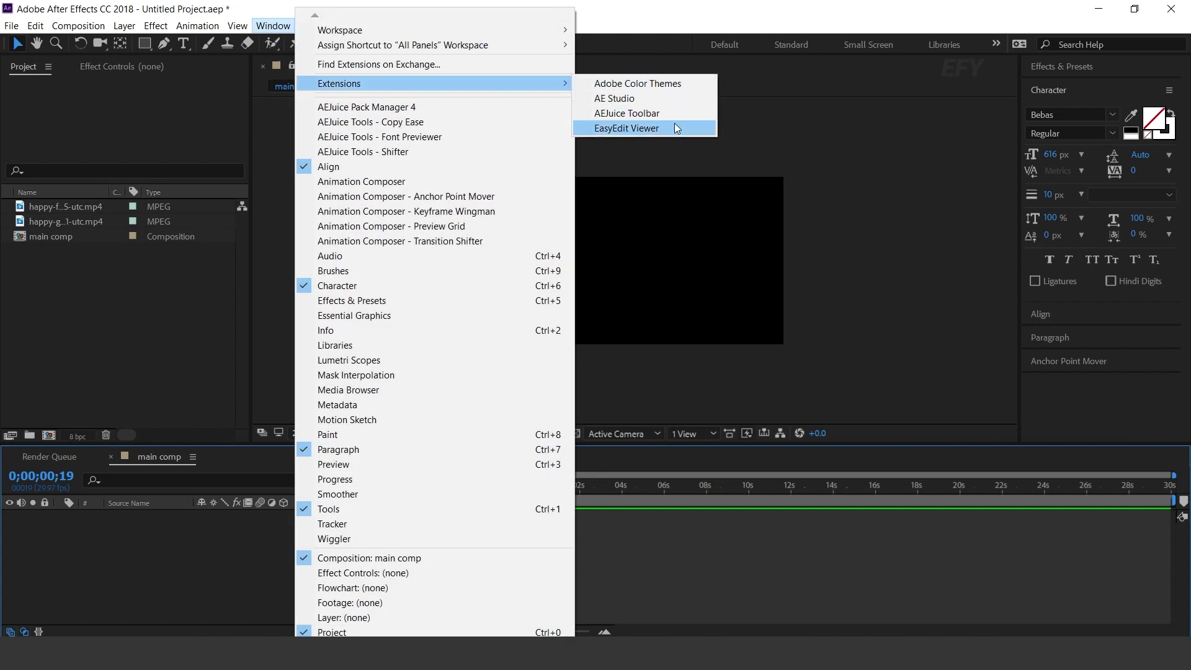
click(615, 130)
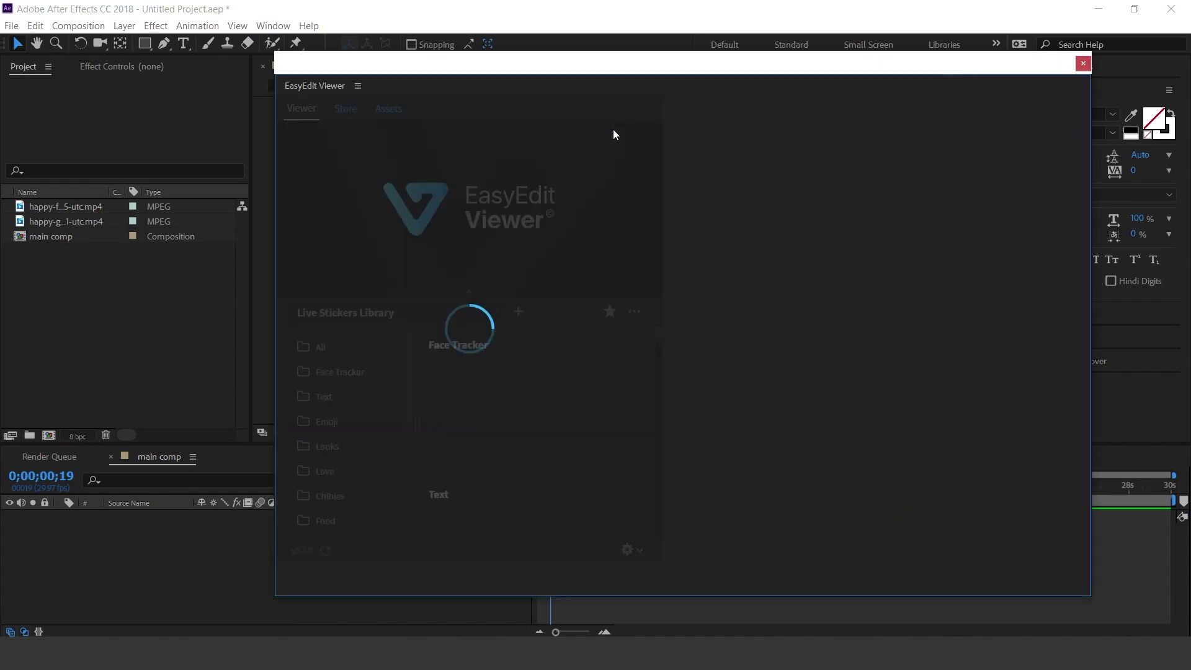
drag(678, 68, 651, 65)
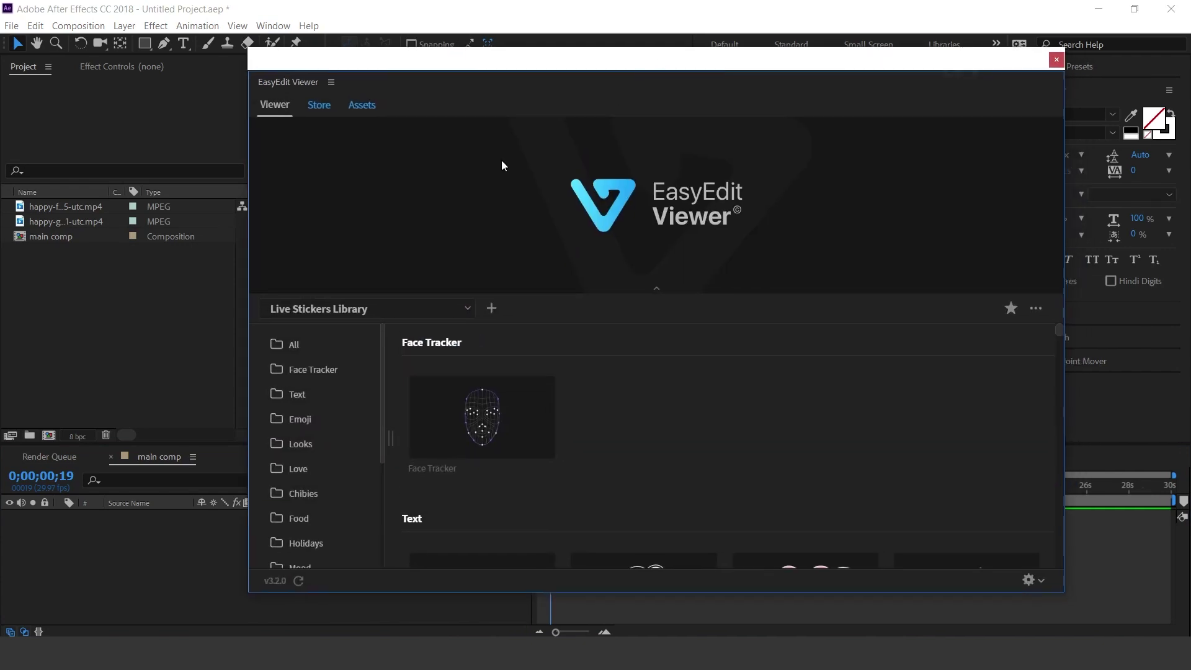
Step: Install the Live Stickers Library_v5.install.ev pack into EasyEdit Viewer
click(492, 310)
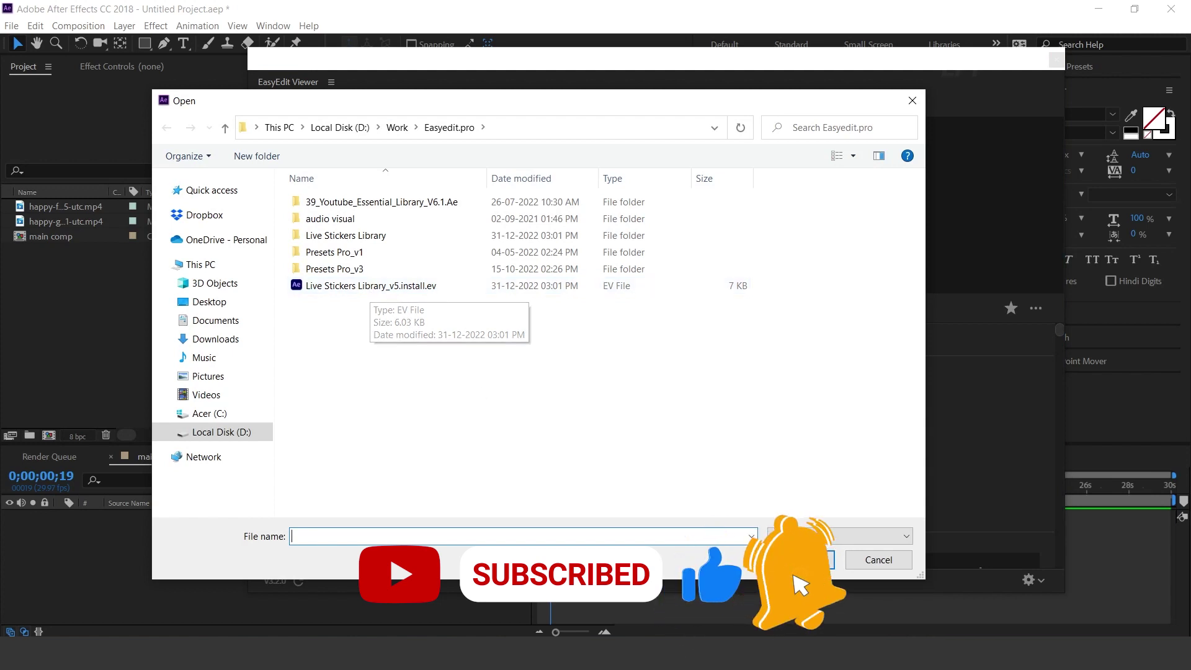
double_click(373, 287)
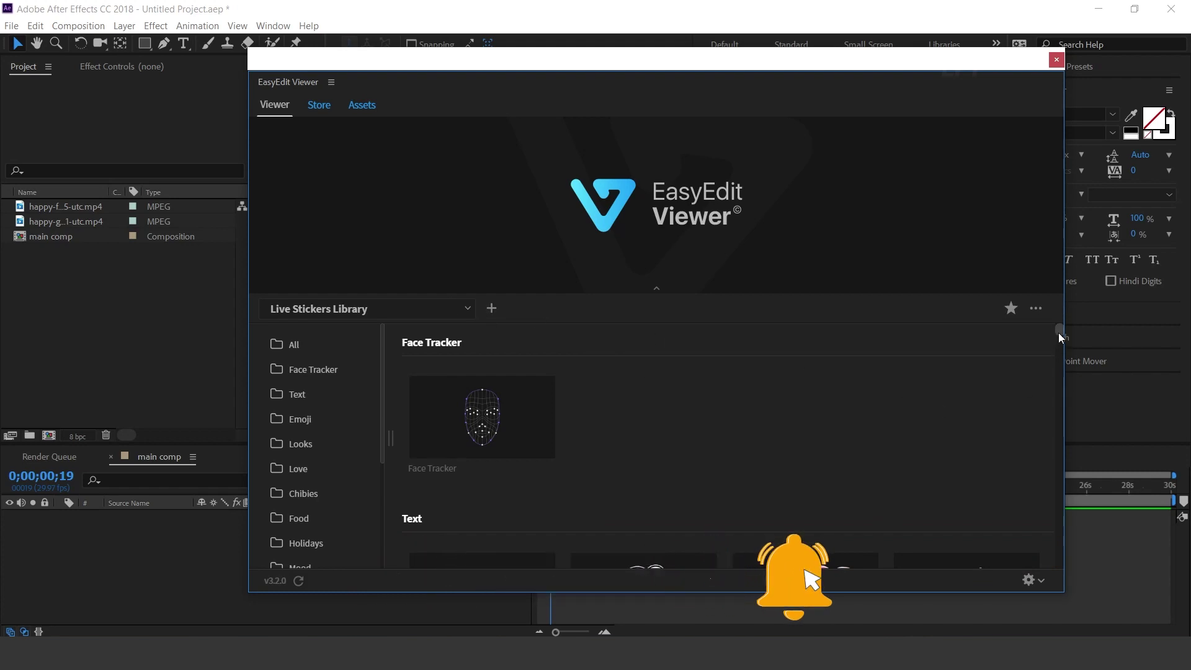
drag(1058, 333, 1059, 363)
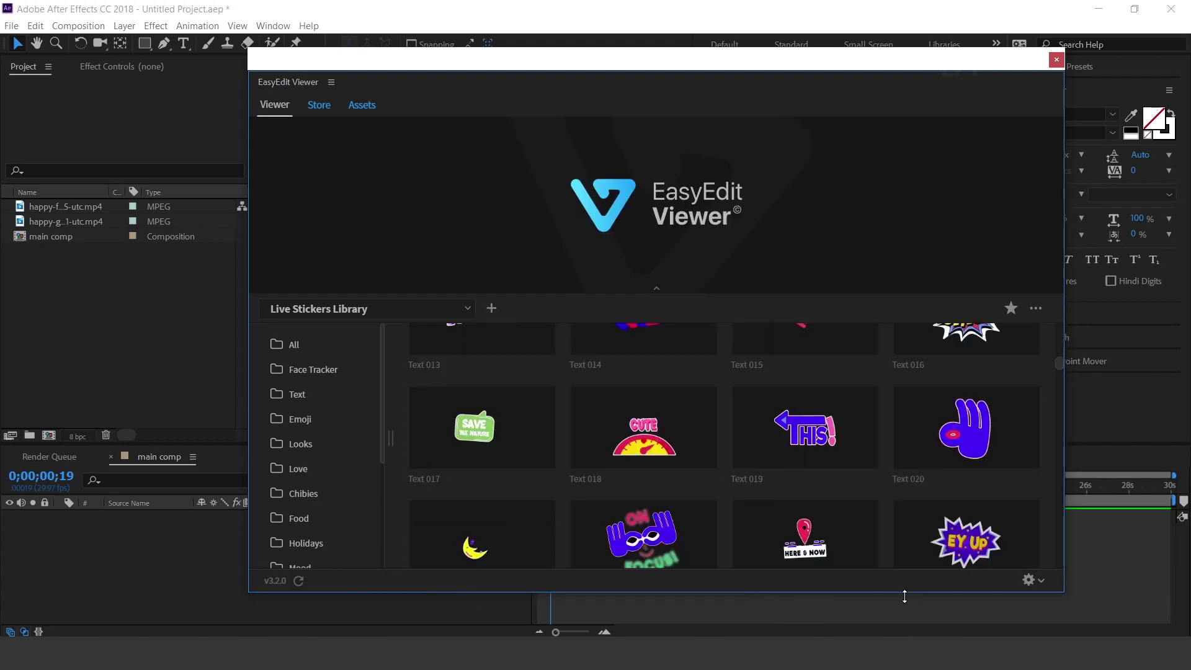
drag(905, 593, 907, 615)
scroll(618, 523, down, 2)
scroll(618, 523, down, 10)
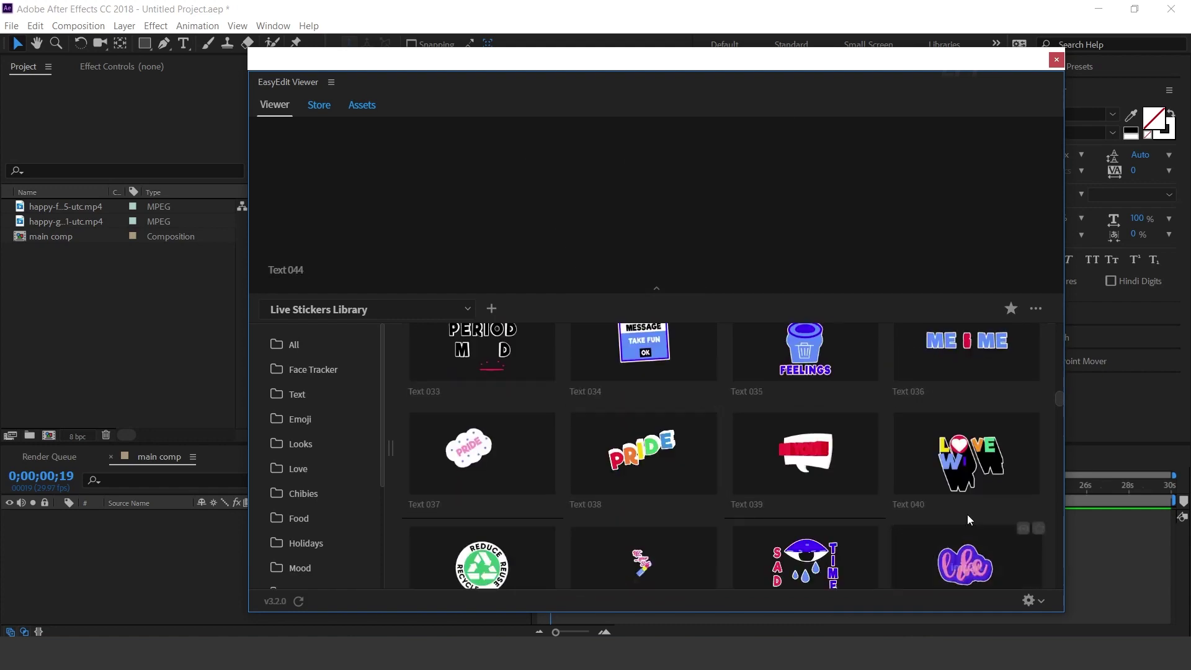
scroll(1009, 478, down, 6)
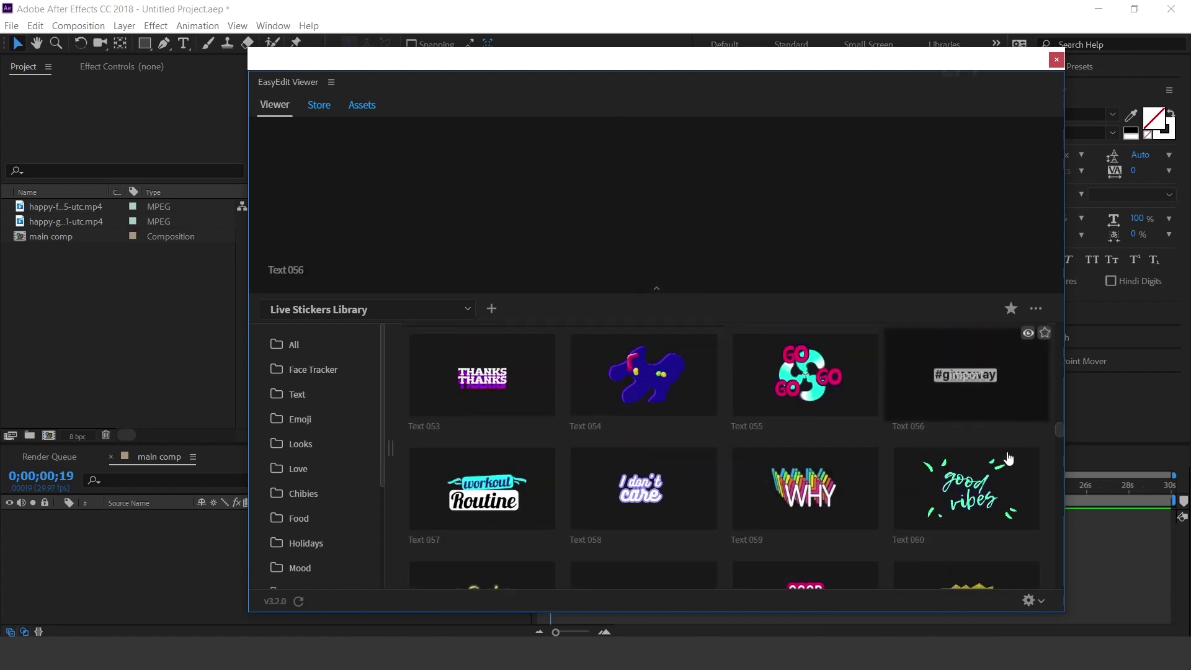
scroll(821, 548, down, 1)
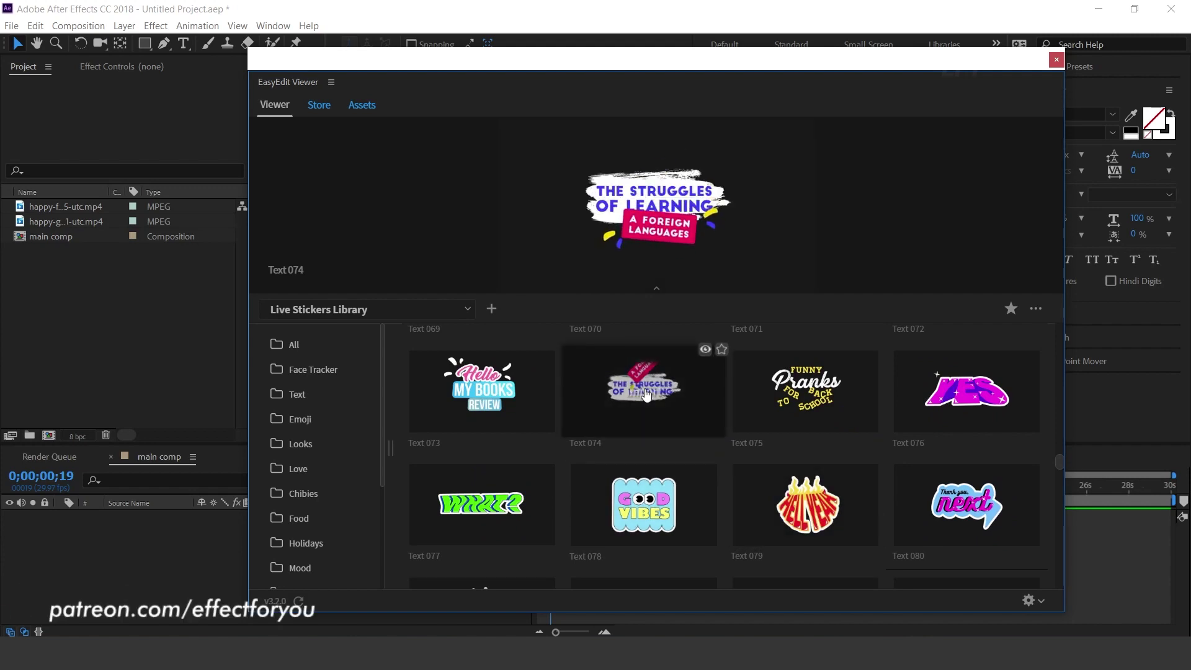
mouse_move(480, 401)
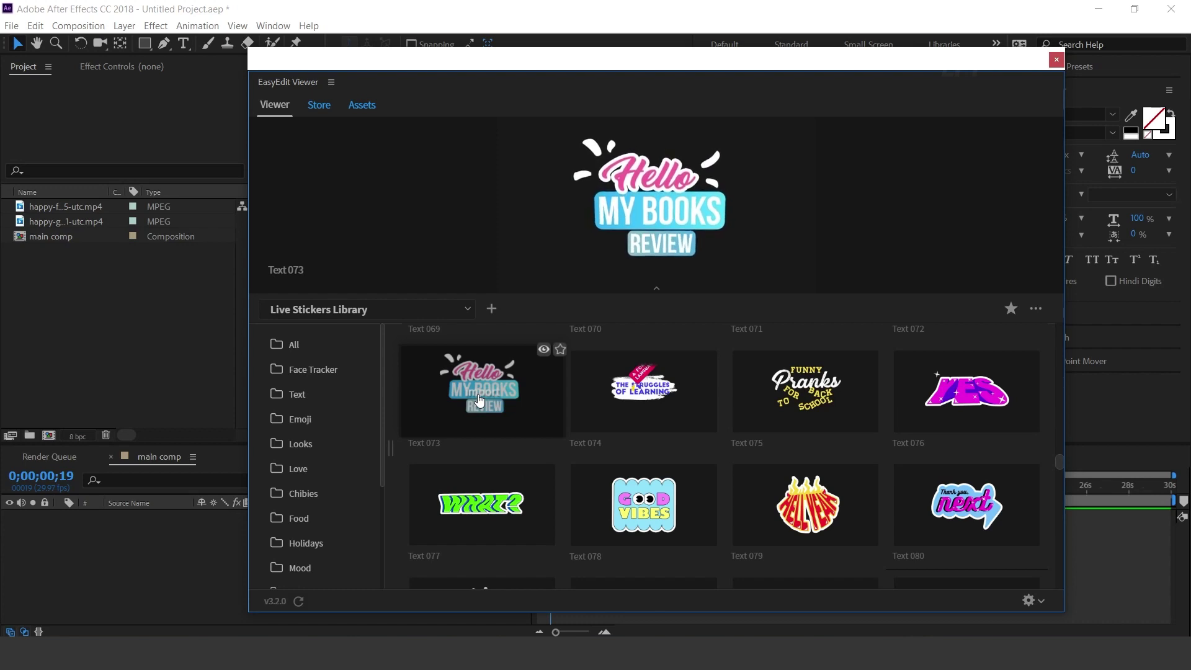
mouse_move(490, 513)
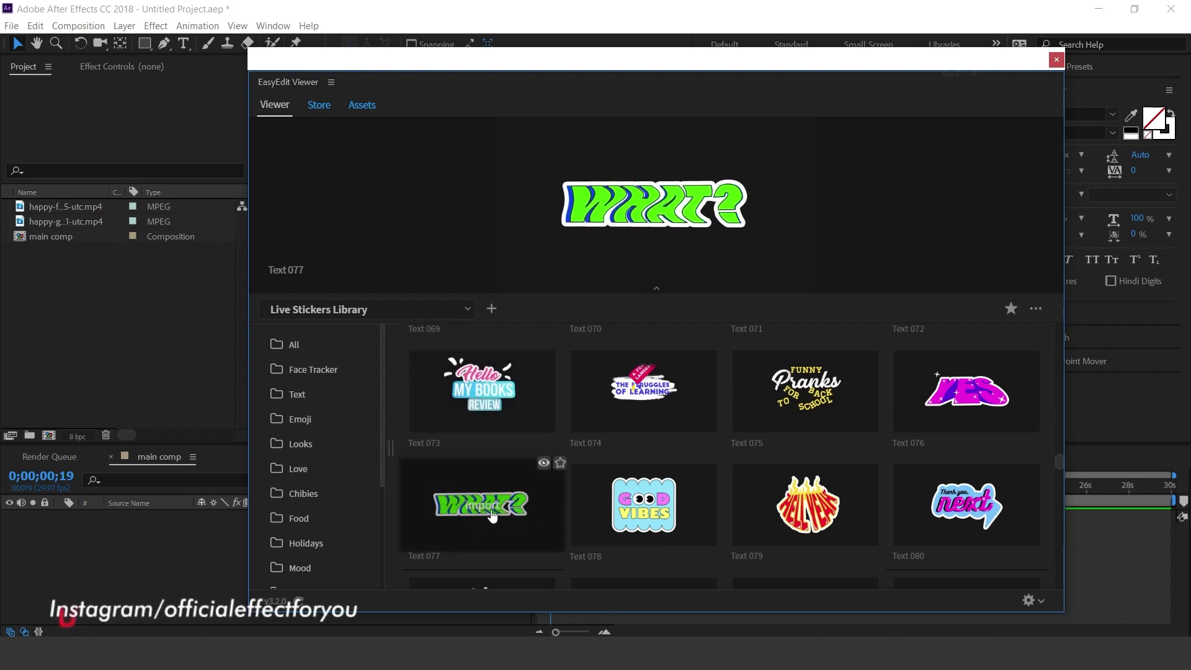
mouse_move(732, 514)
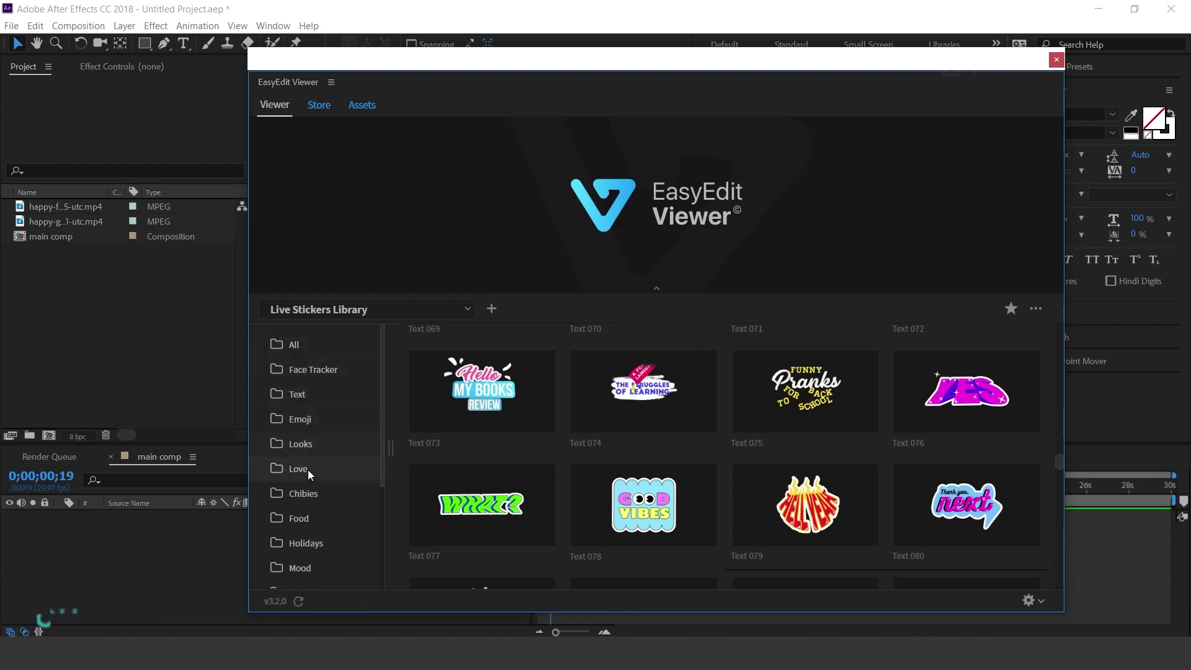
scroll(298, 539, down, 5)
scroll(303, 573, up, 5)
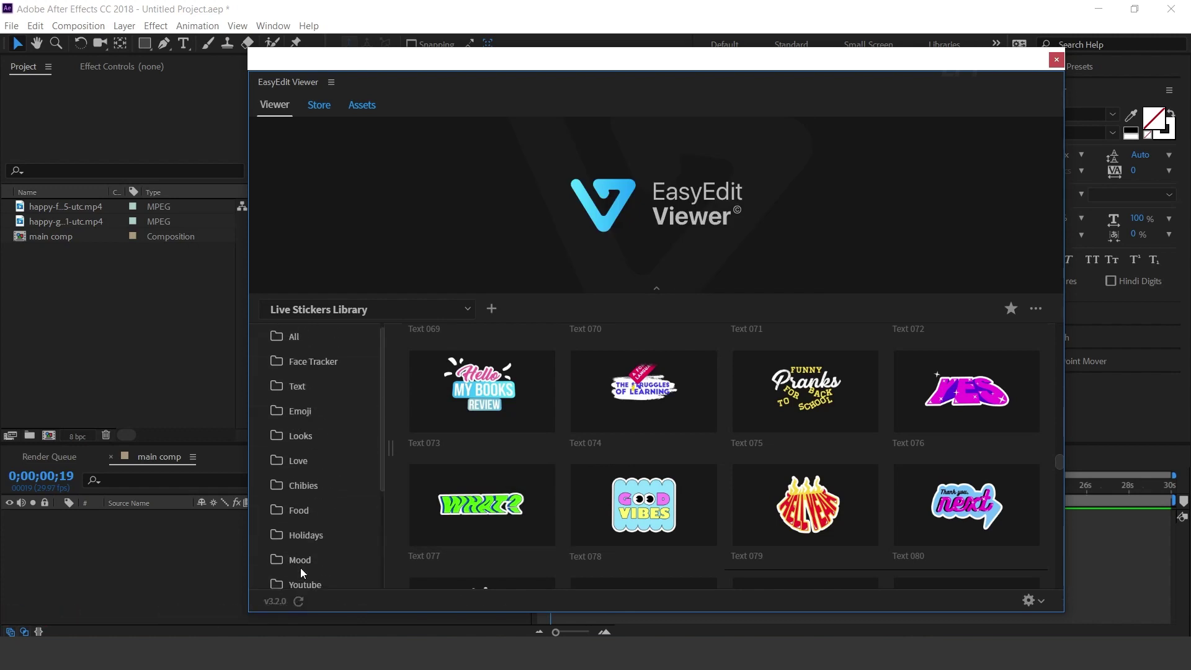
Step: Browse the Face Tracker, Text, Emoji, Looks, Love, Chibies and Food sticker categories
click(306, 367)
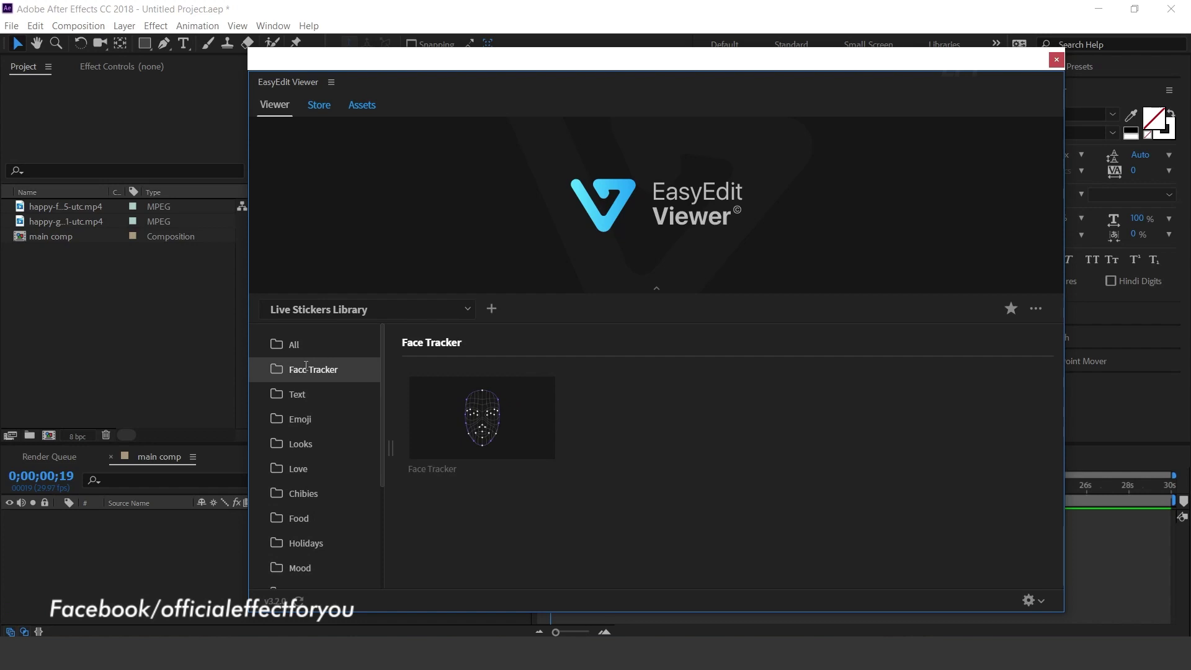
click(297, 394)
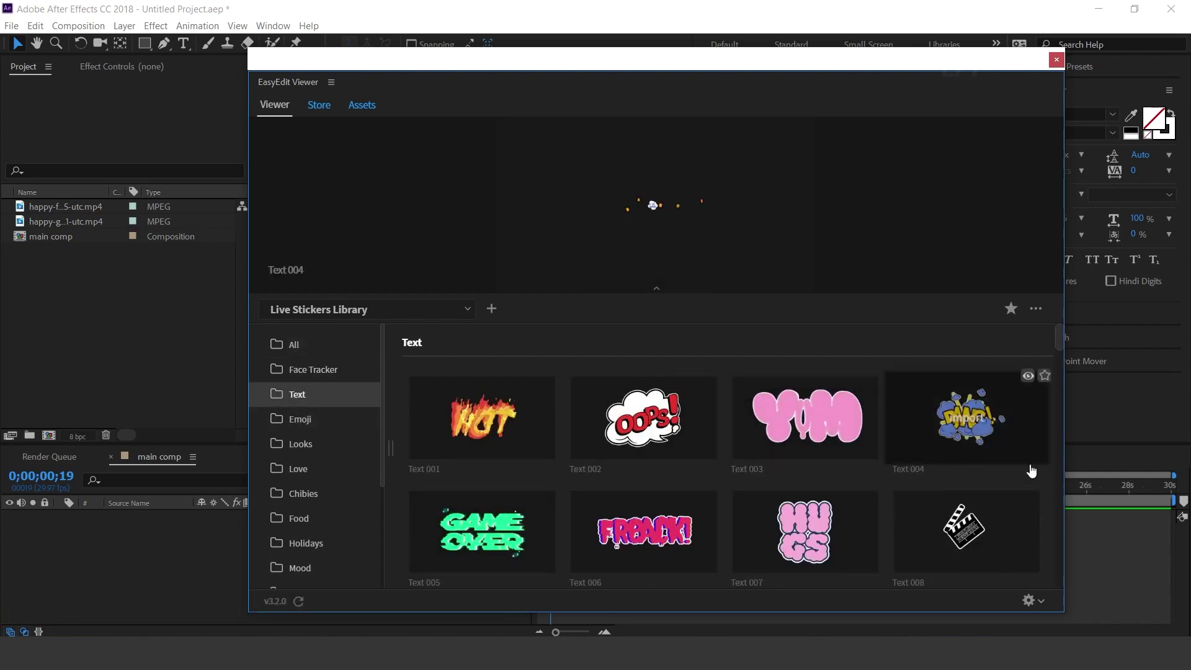
scroll(1030, 473, down, 3)
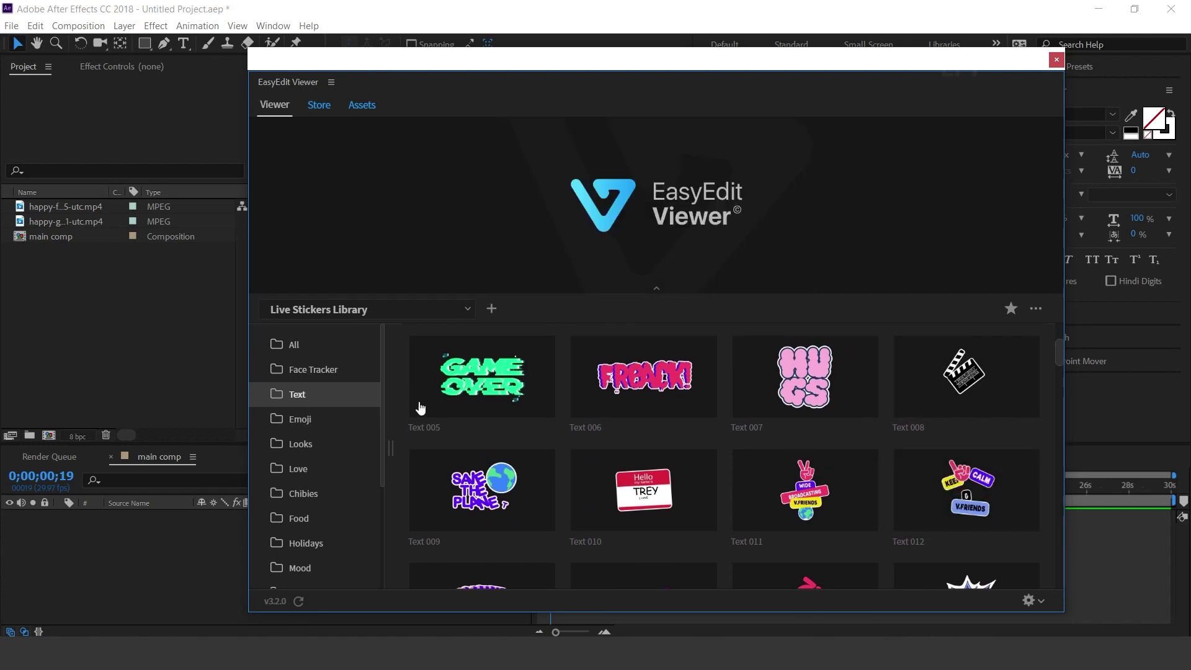
click(316, 418)
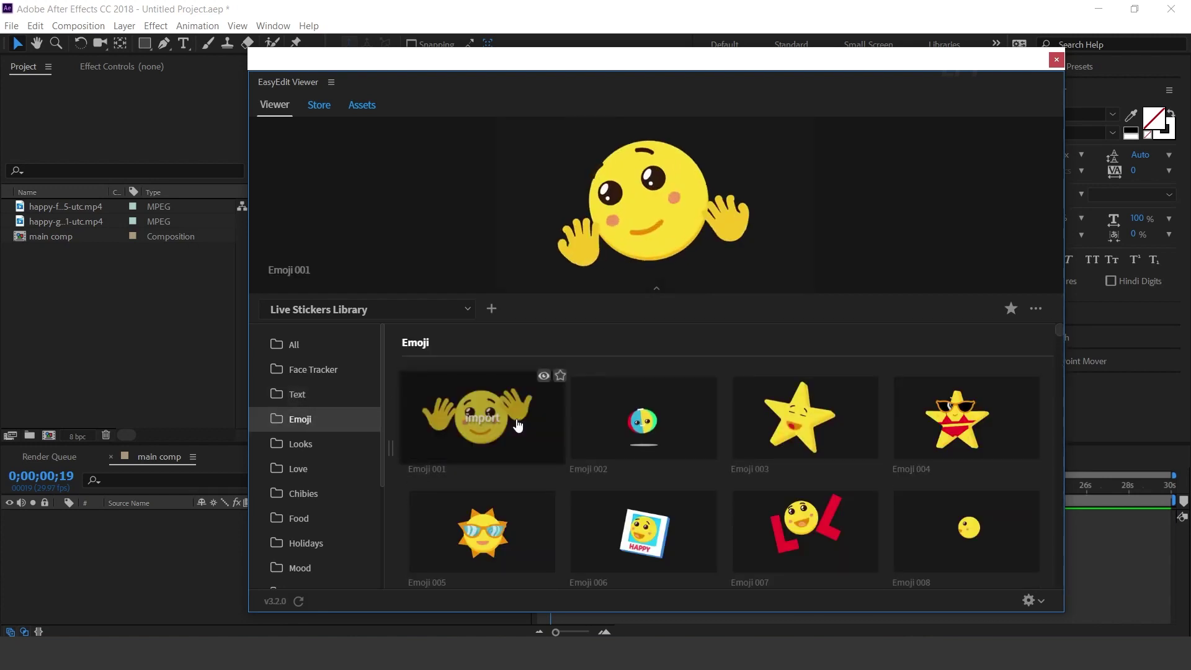
mouse_move(791, 423)
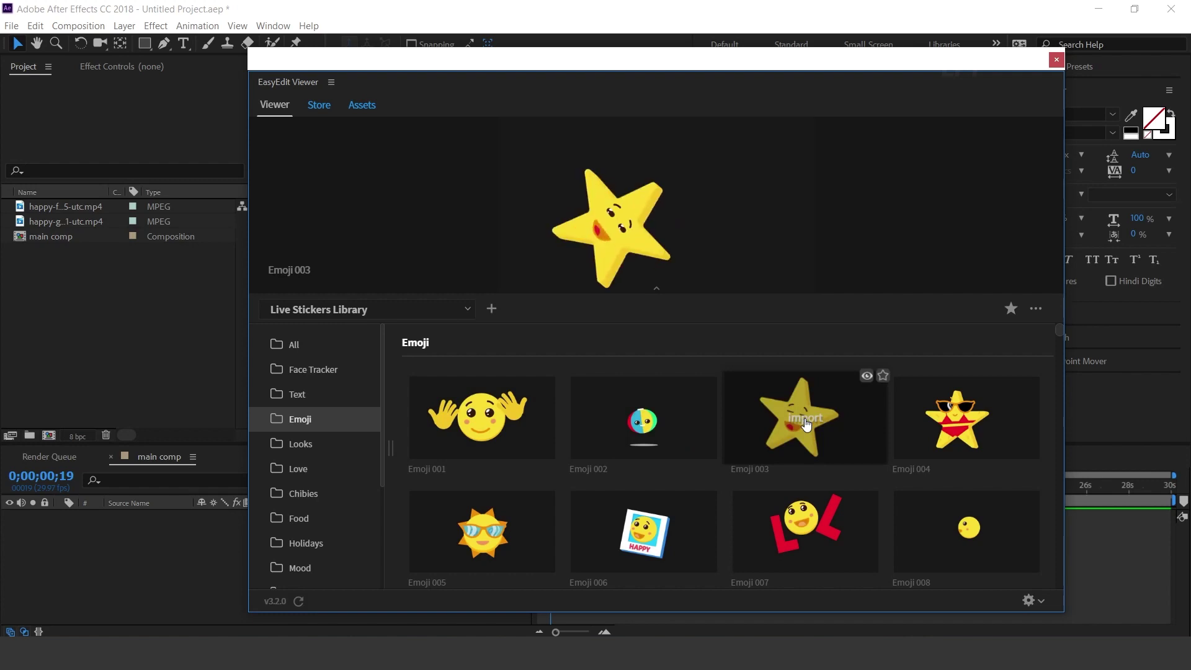
click(305, 452)
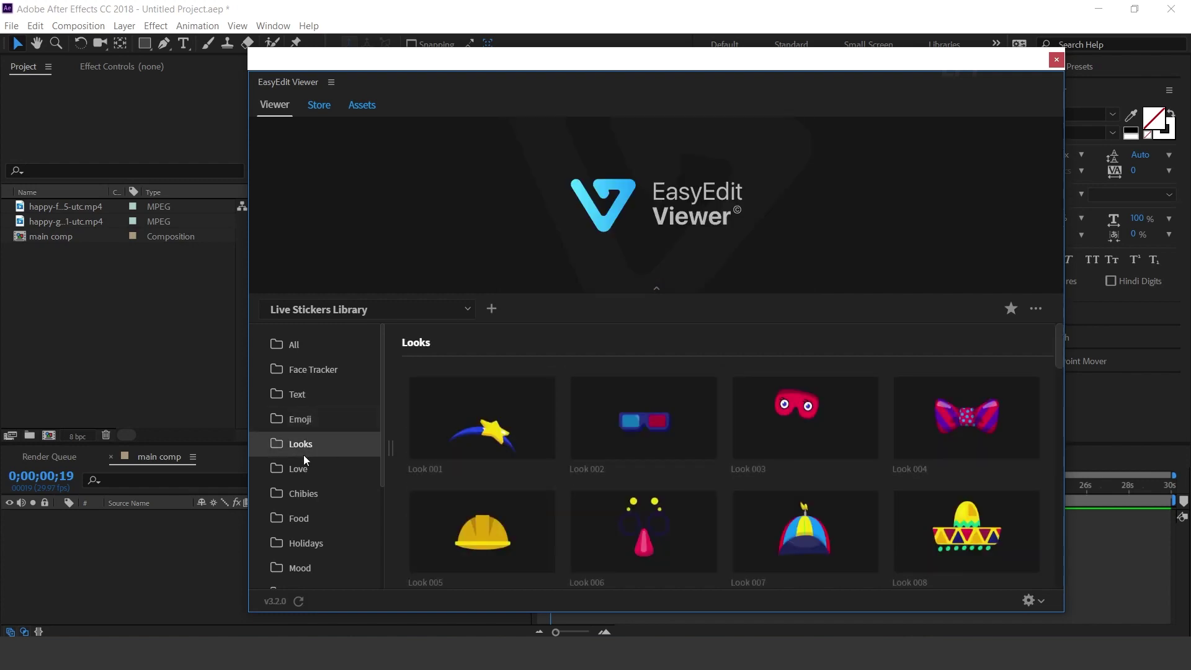
click(305, 474)
scroll(332, 423, down, 2)
click(326, 420)
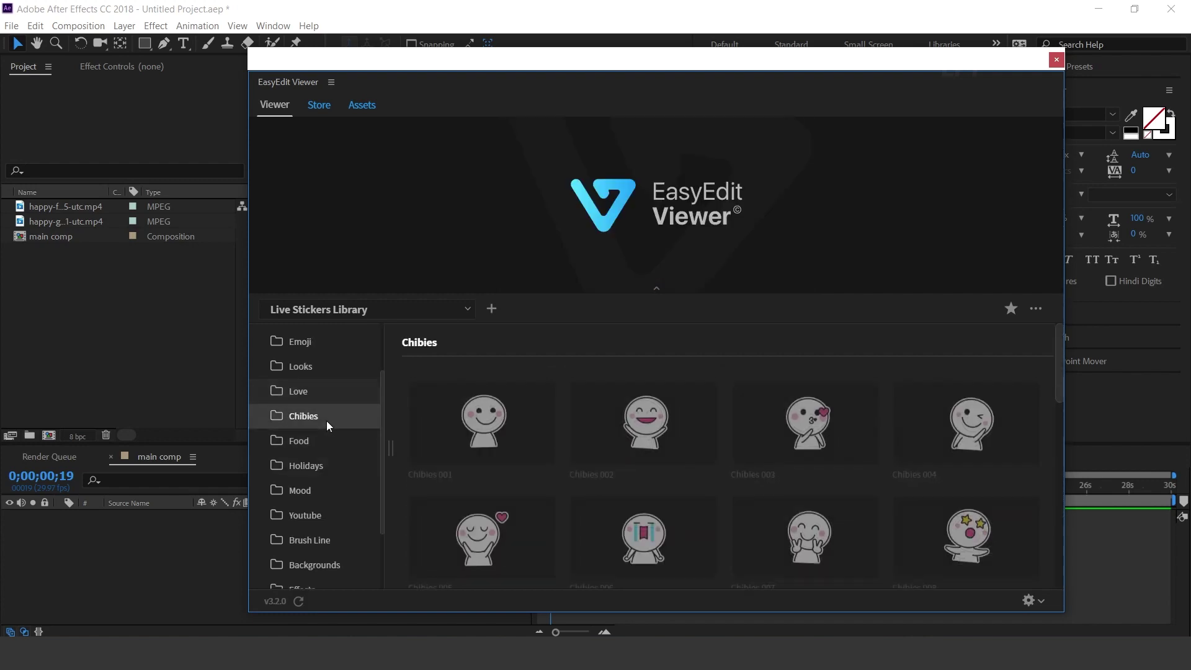
click(315, 442)
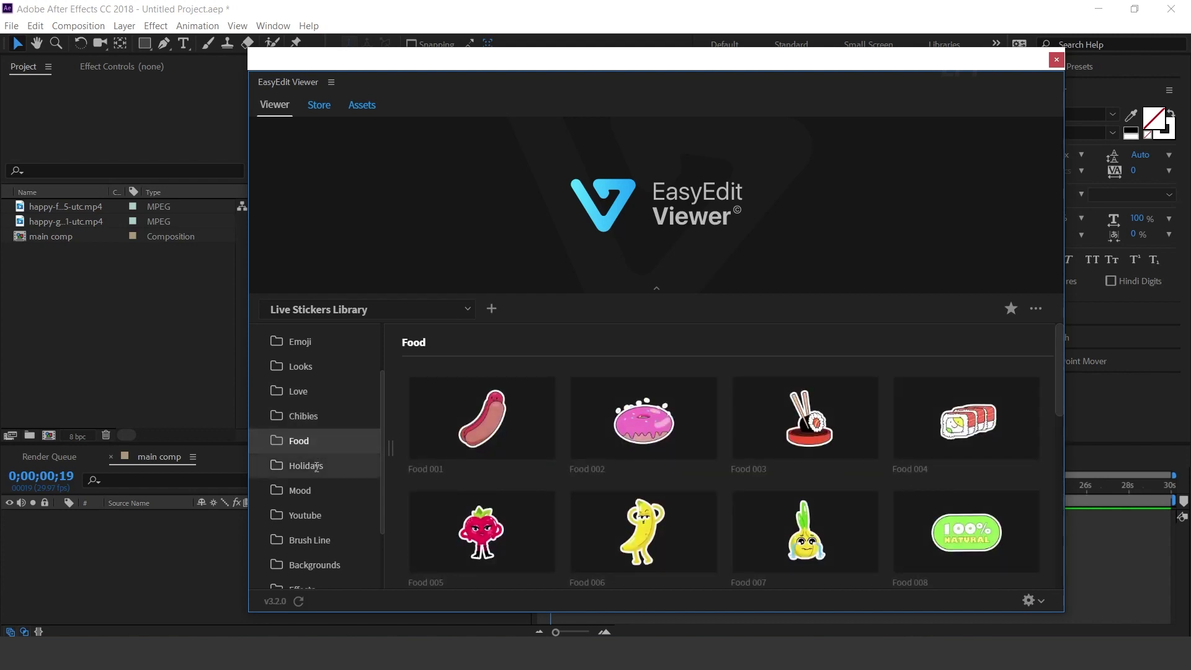
Step: Continue through Holidays, Mood, Youtube, Brush Line, Backgrounds, Effects, Price Tags and Arrows to Sound Fx
click(317, 465)
click(314, 496)
scroll(314, 522, down, 3)
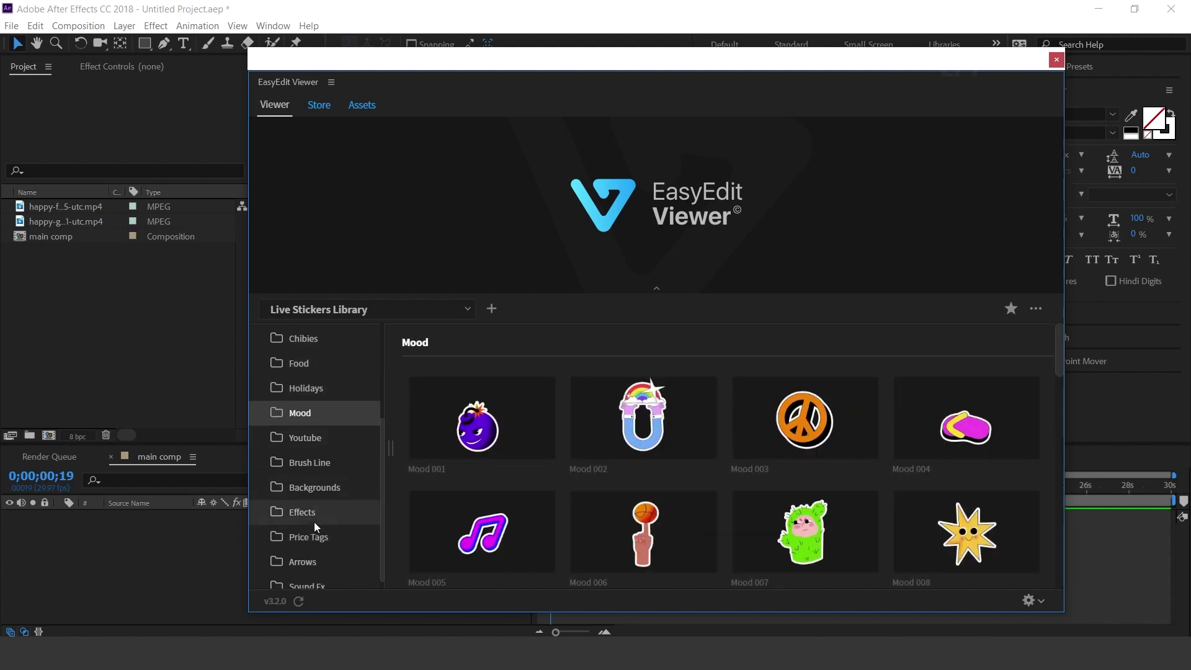
click(318, 438)
click(324, 463)
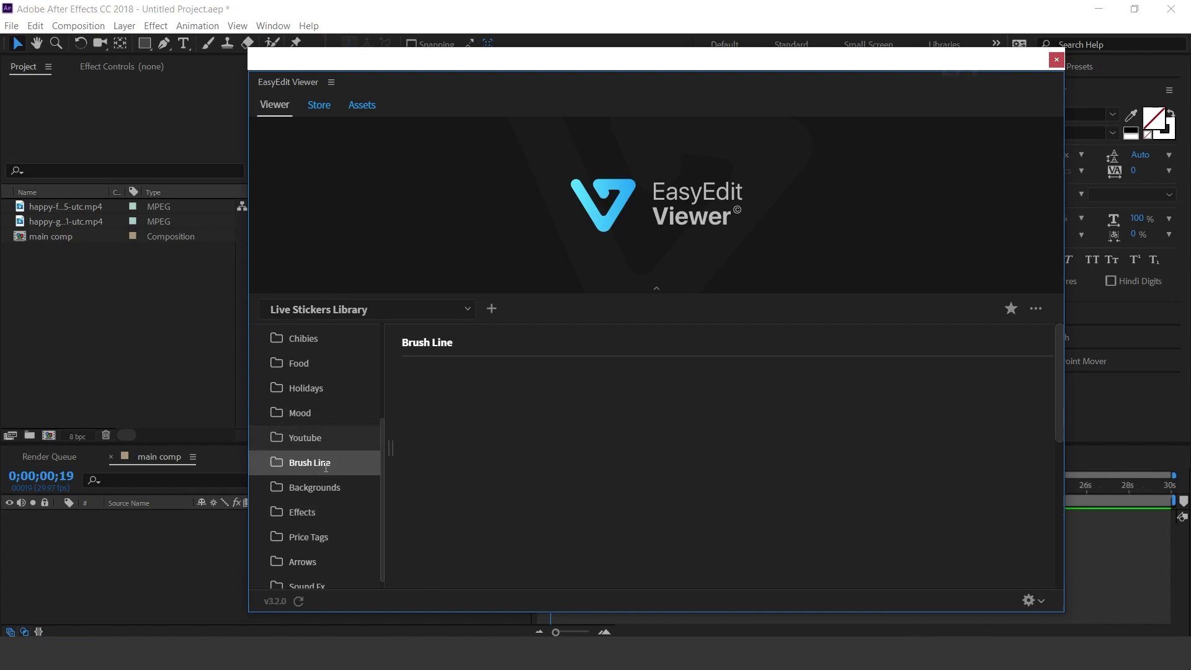
click(324, 488)
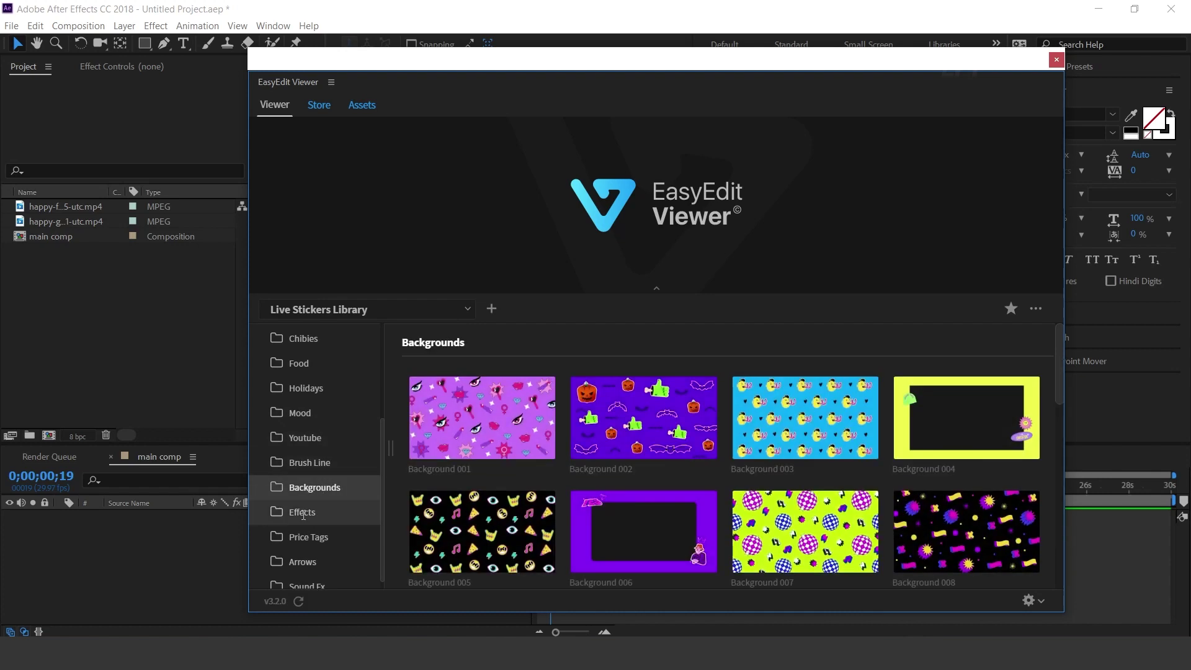
click(303, 514)
click(305, 538)
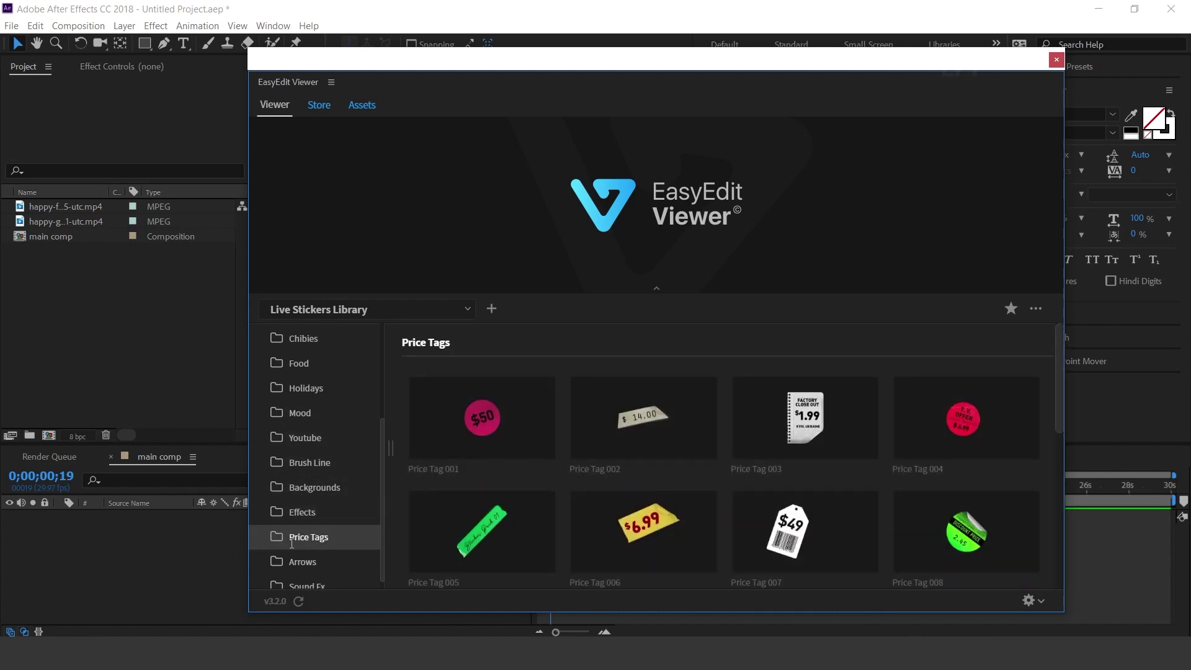
scroll(292, 544, down, 1)
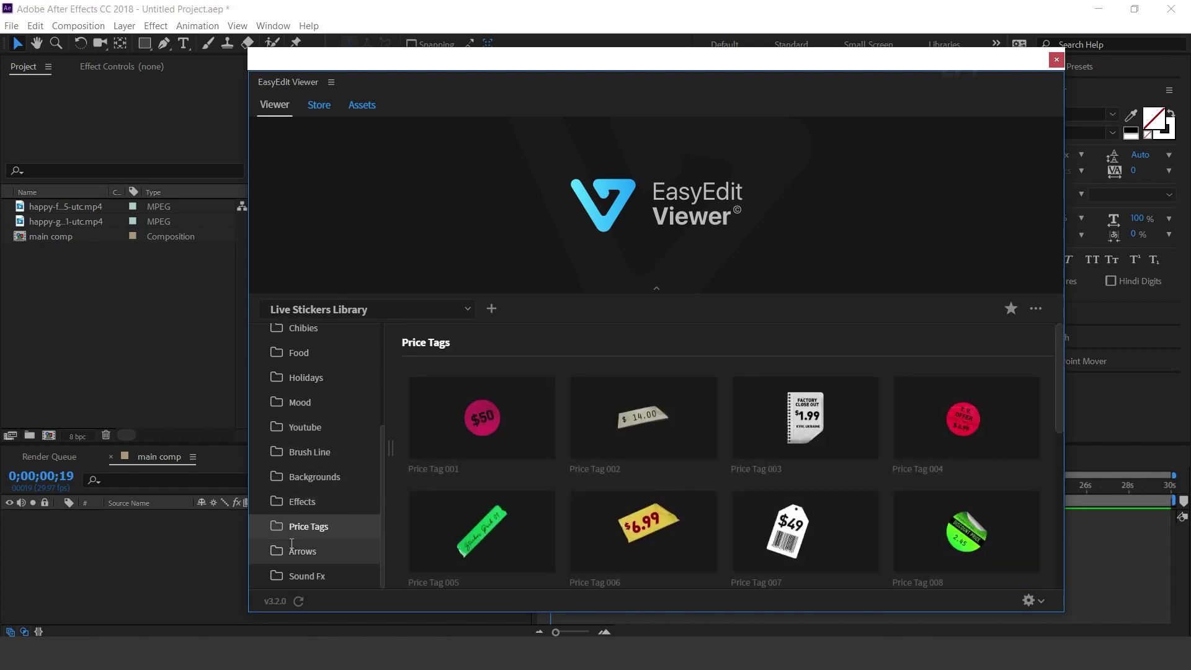
click(319, 558)
click(308, 577)
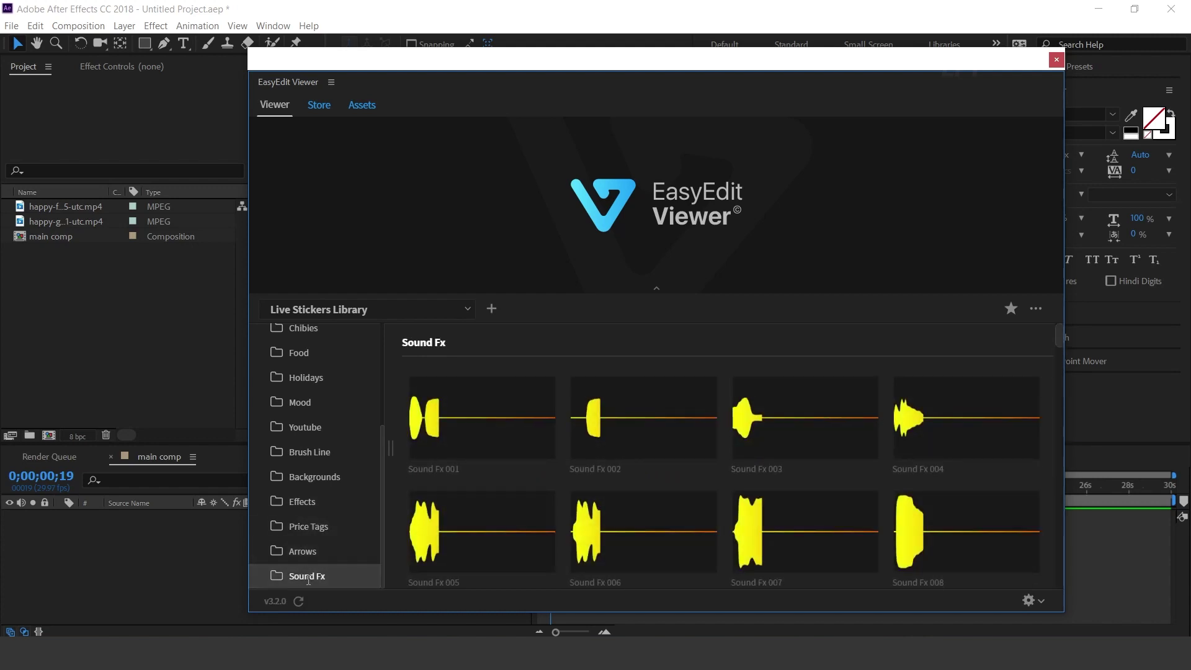
Step: Preview several of the Sound Fx stickers
mouse_move(485, 426)
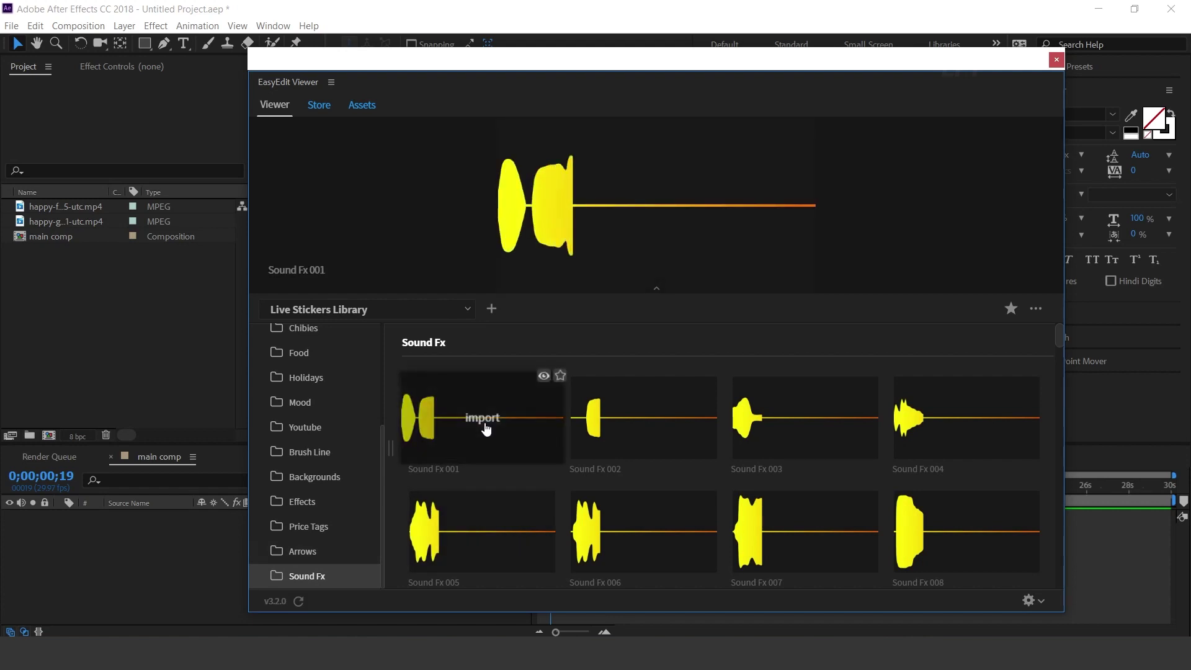
mouse_move(643, 414)
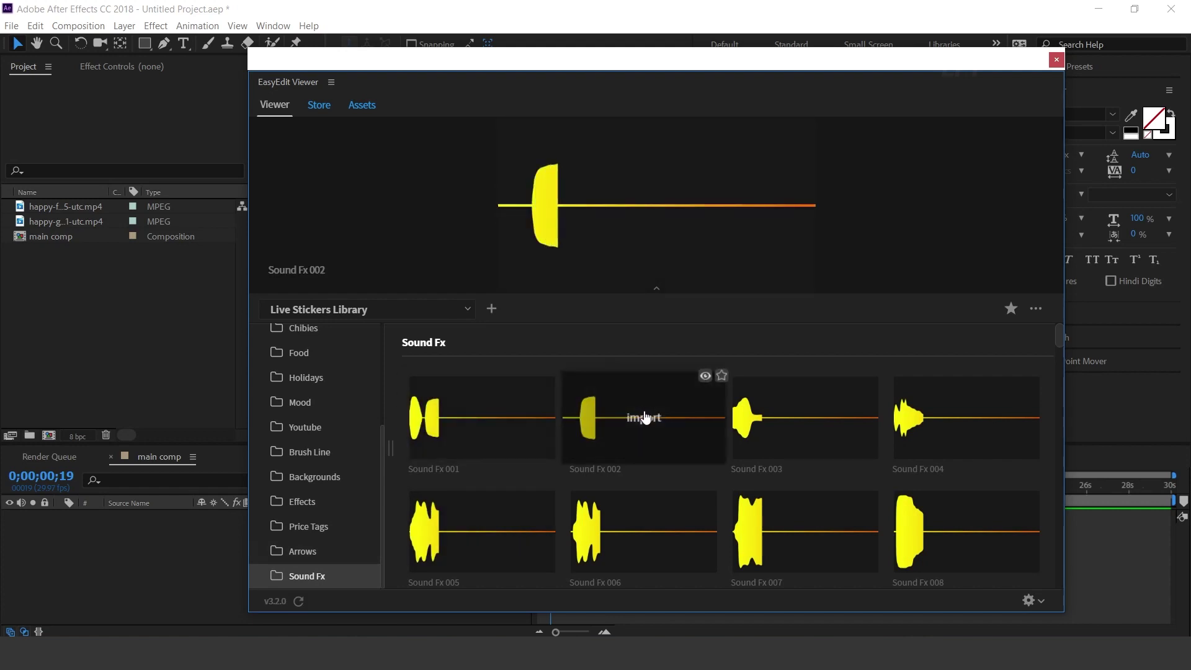
mouse_move(818, 423)
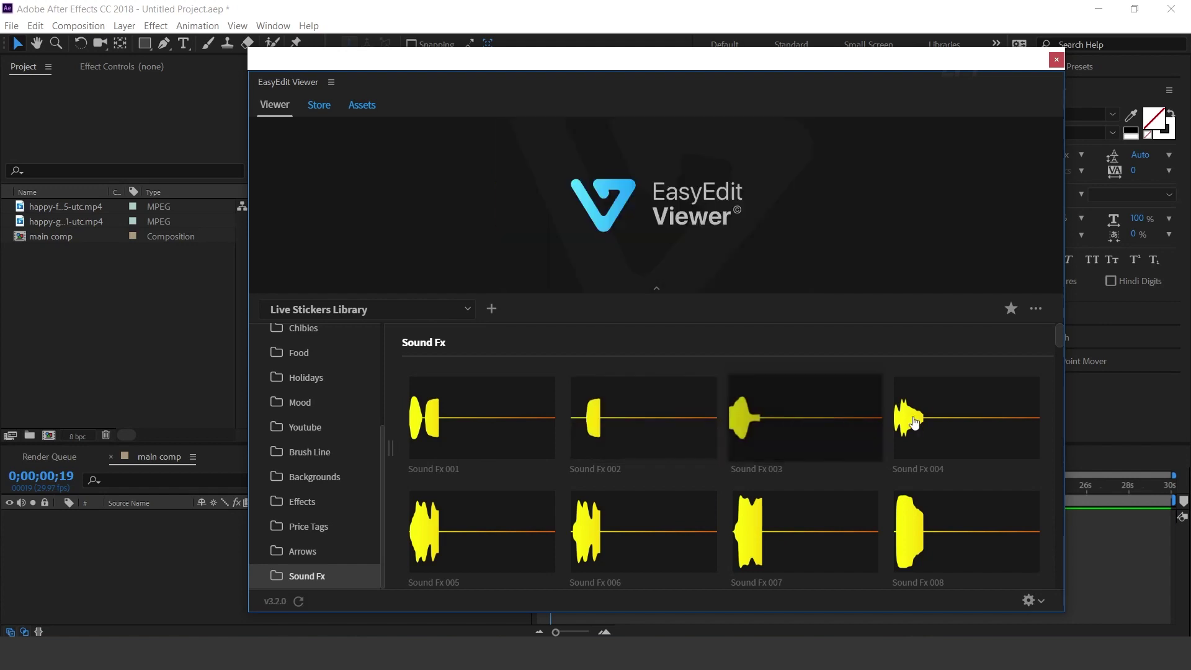
mouse_move(967, 423)
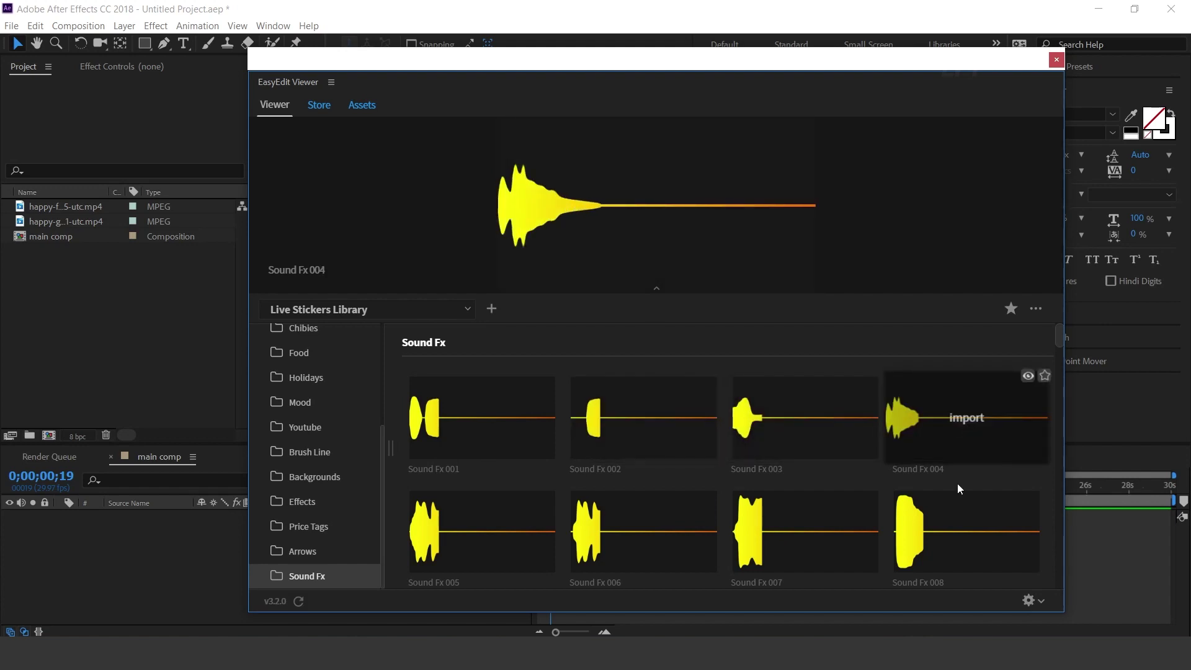
mouse_move(953, 539)
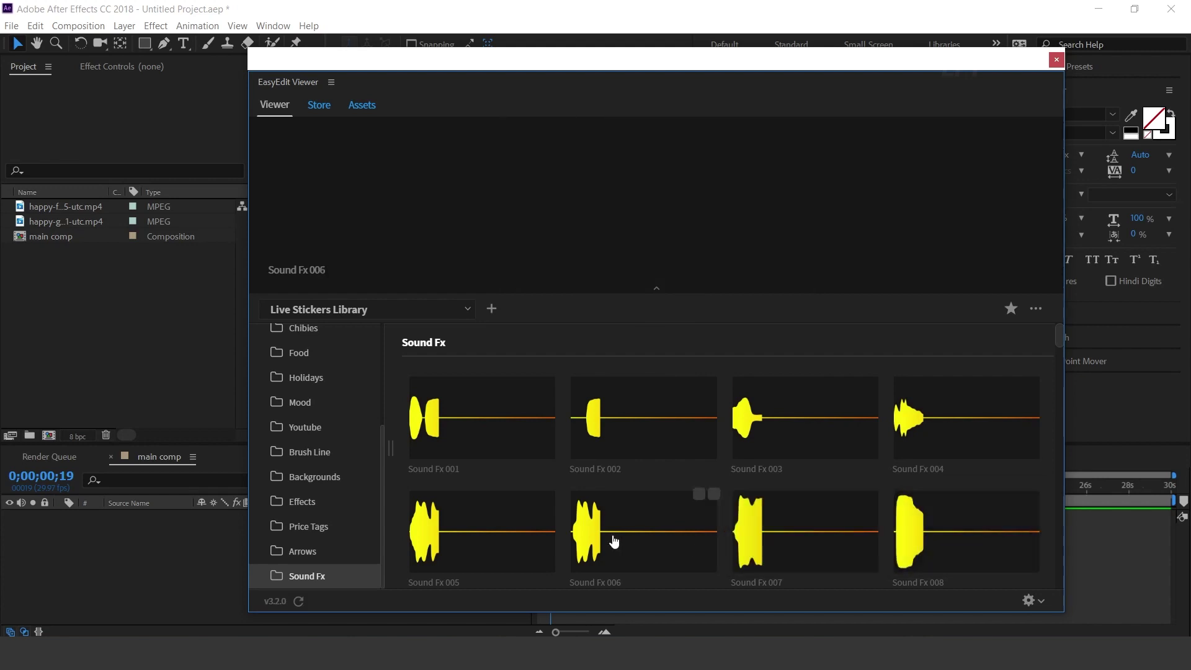
Step: Show the All category and dock the sticker library at the right screen edge
scroll(338, 497, up, 5)
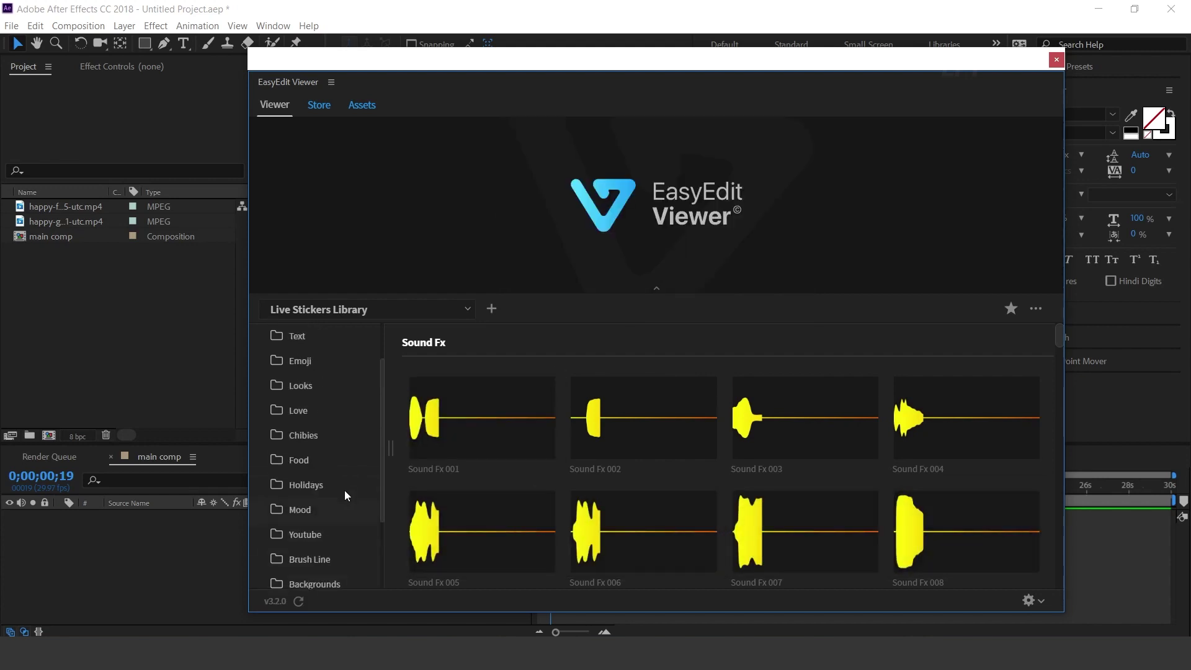
click(309, 346)
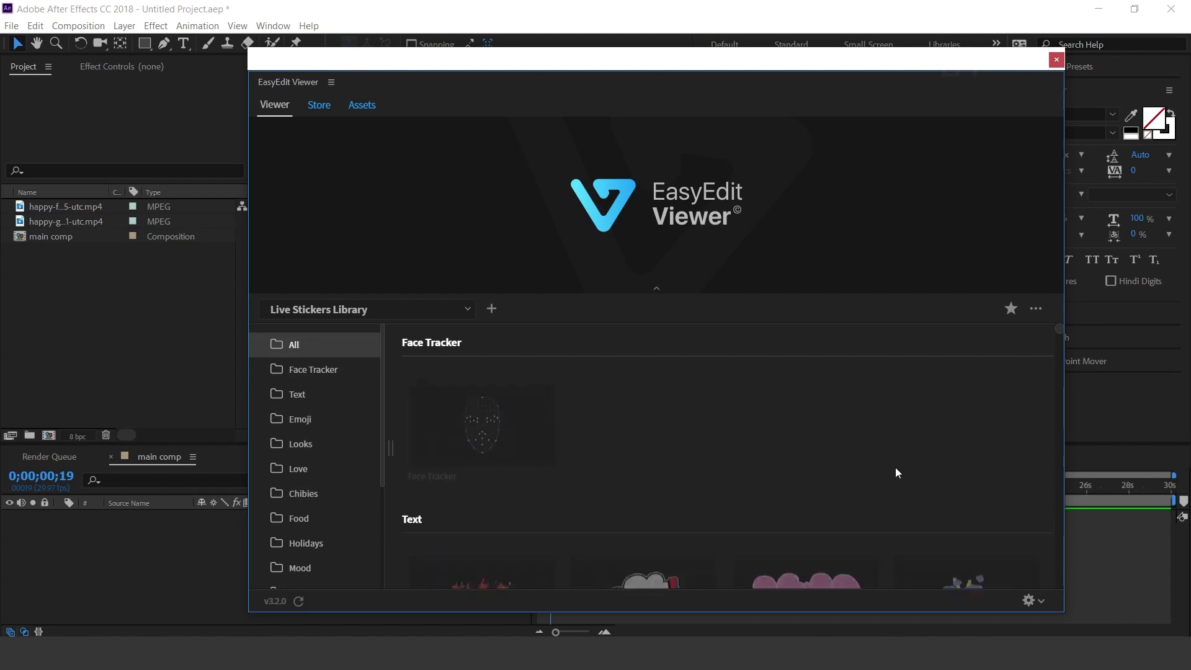
scroll(899, 477, down, 6)
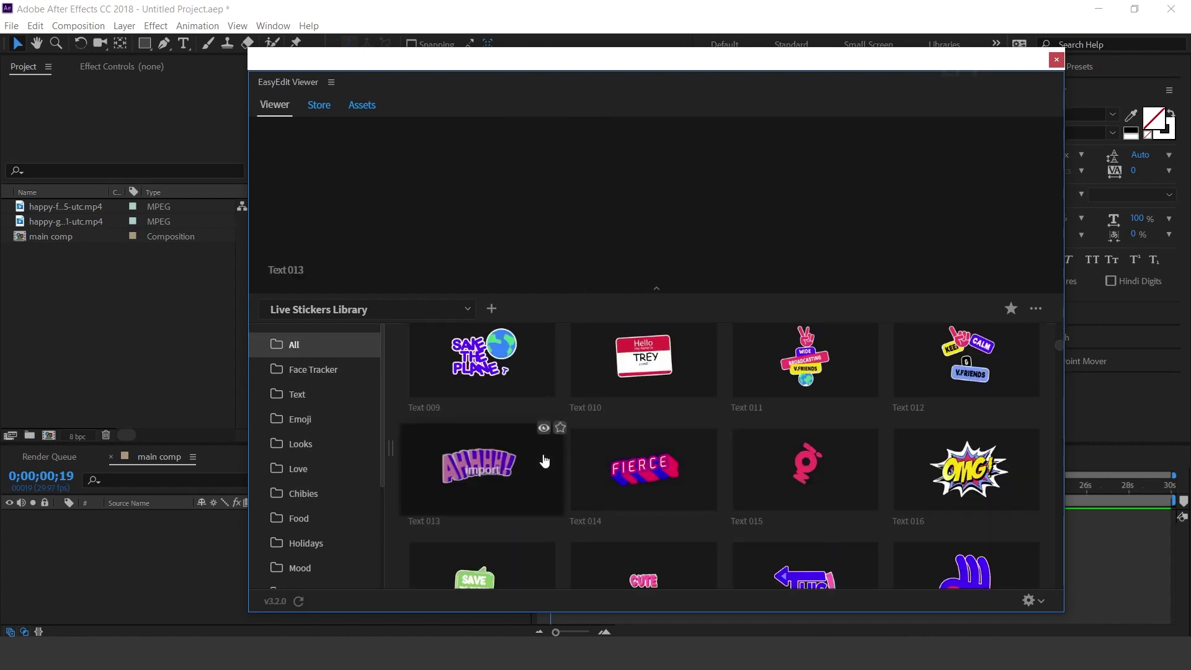
drag(274, 62, 1078, 81)
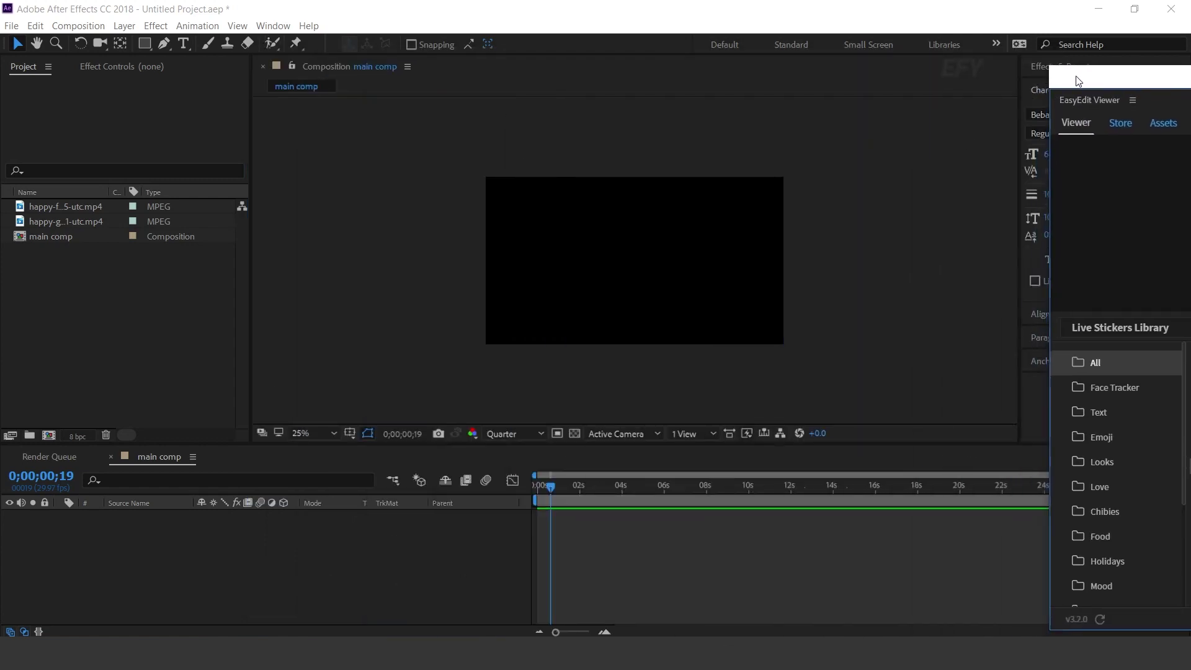
Step: Add the happy-g kids clip to main comp at 50% scale, then bring the sticker library back
click(72, 226)
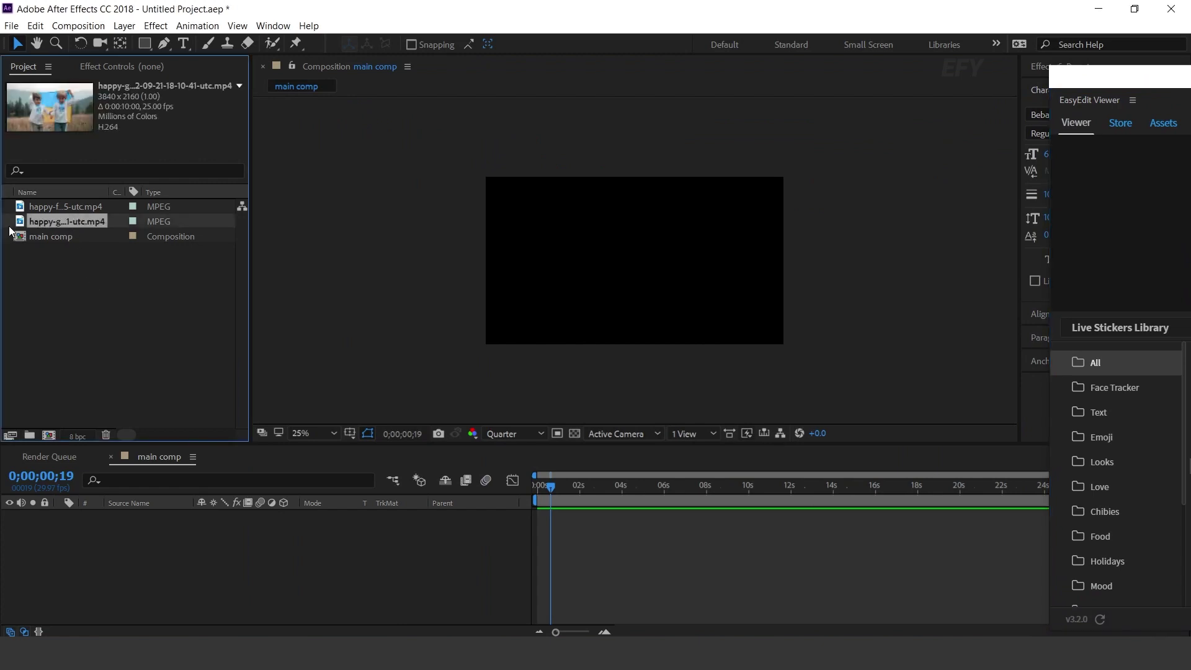
drag(199, 528, 200, 529)
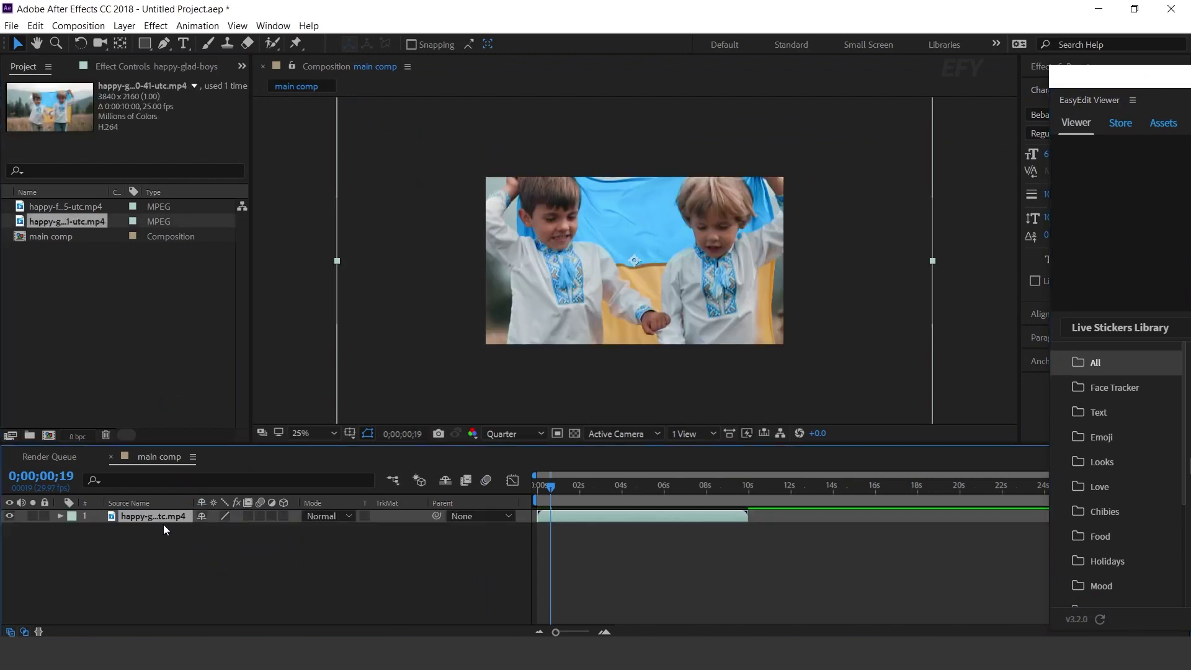
key(s)
click(246, 528)
text(50)
key(Return)
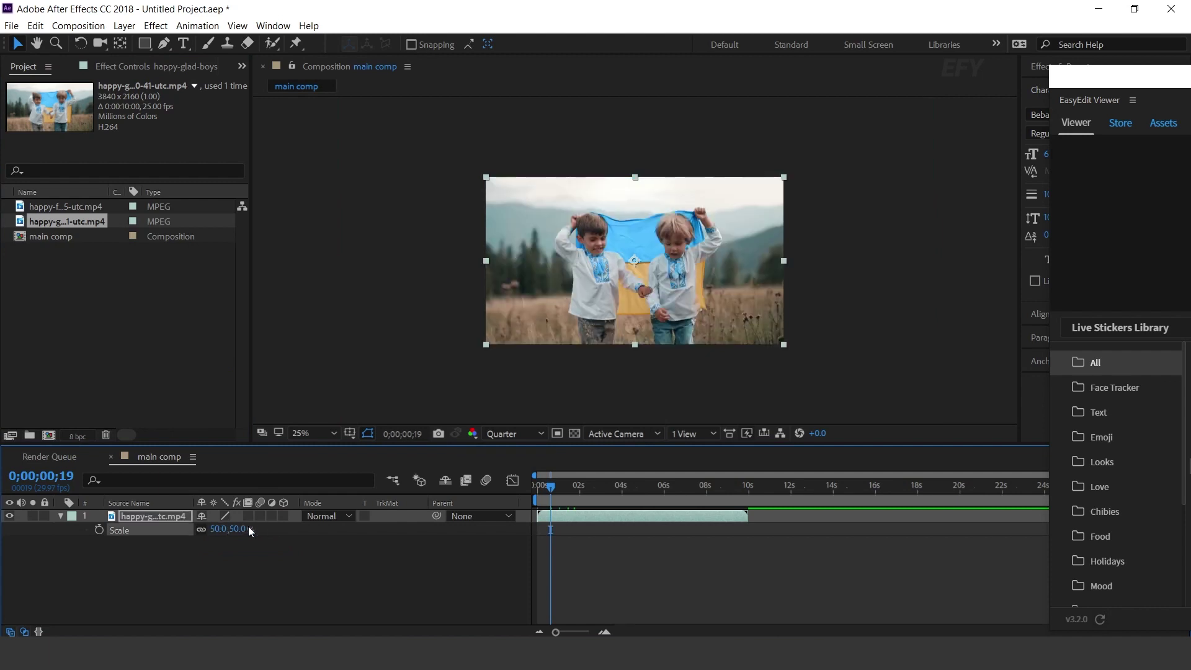
click(58, 517)
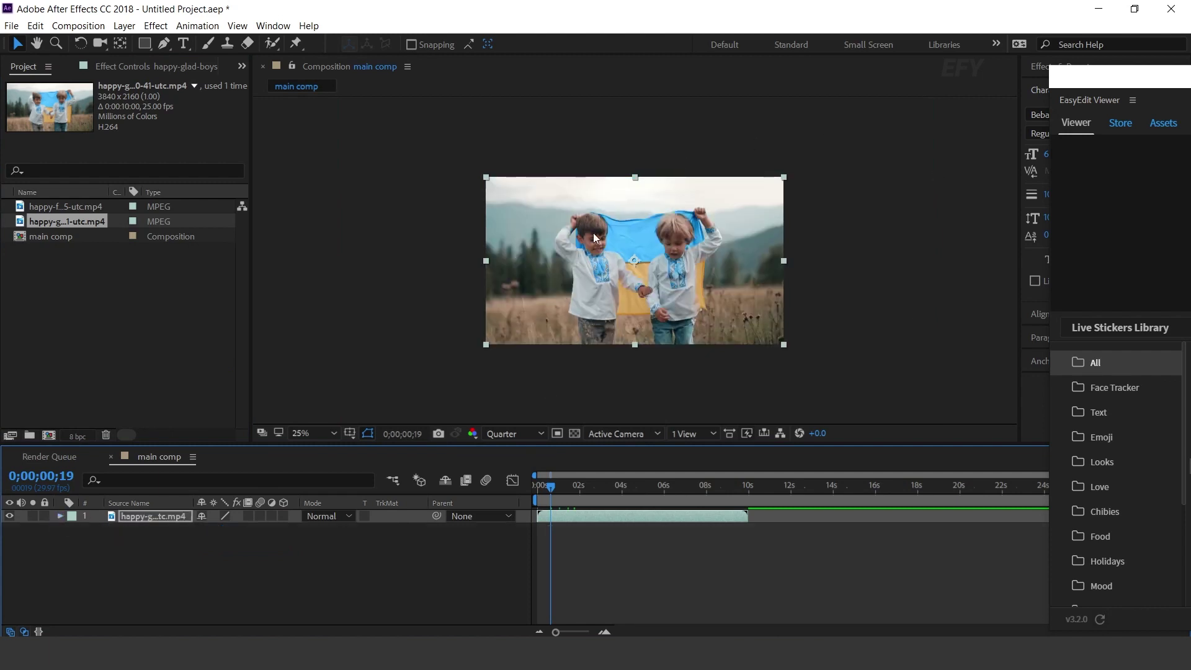
drag(1153, 85, 522, 62)
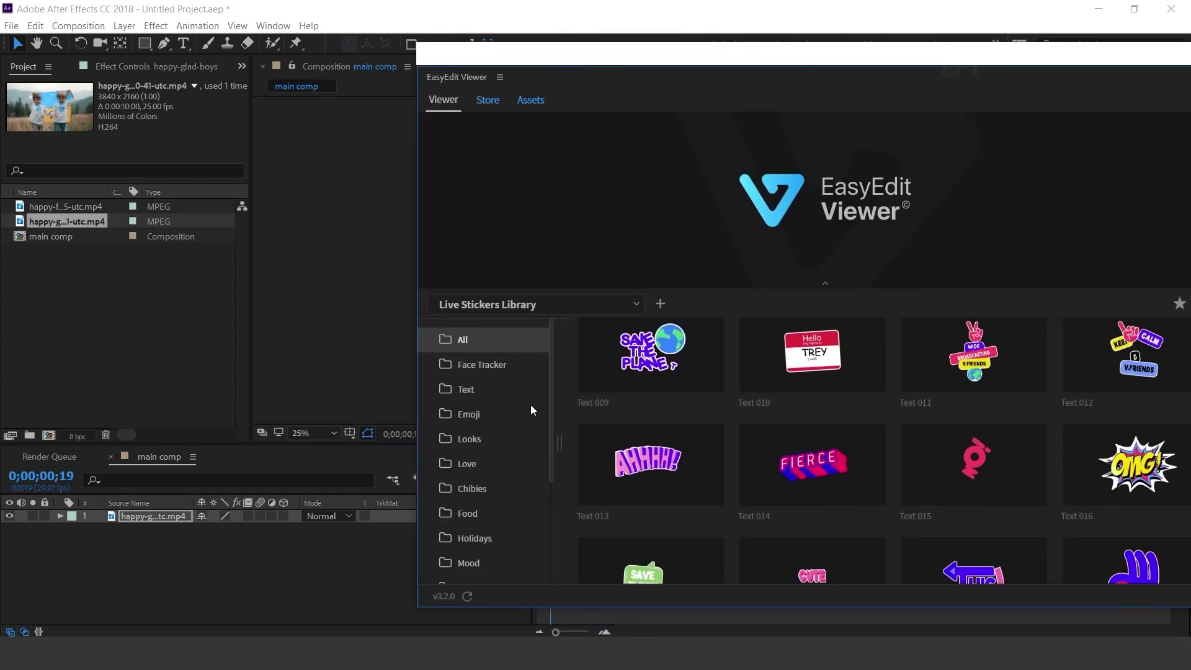
Step: Import Background 006 from the Backgrounds category and move the sticker library aside
scroll(525, 518, down, 1)
click(490, 471)
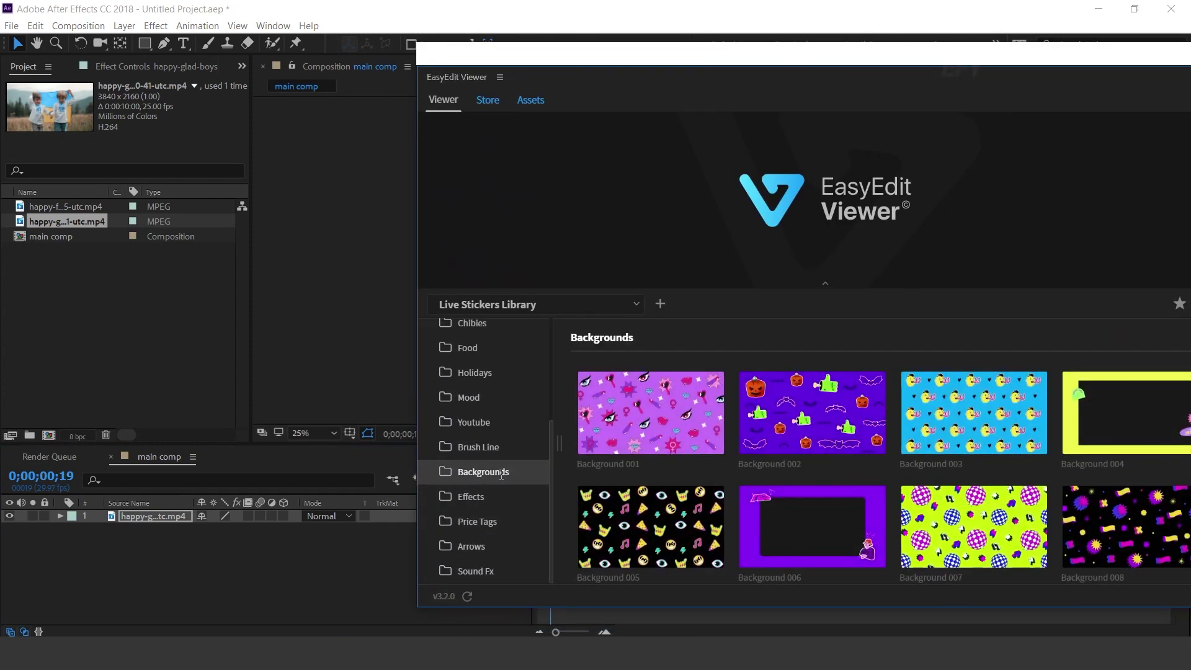
drag(860, 55, 710, 34)
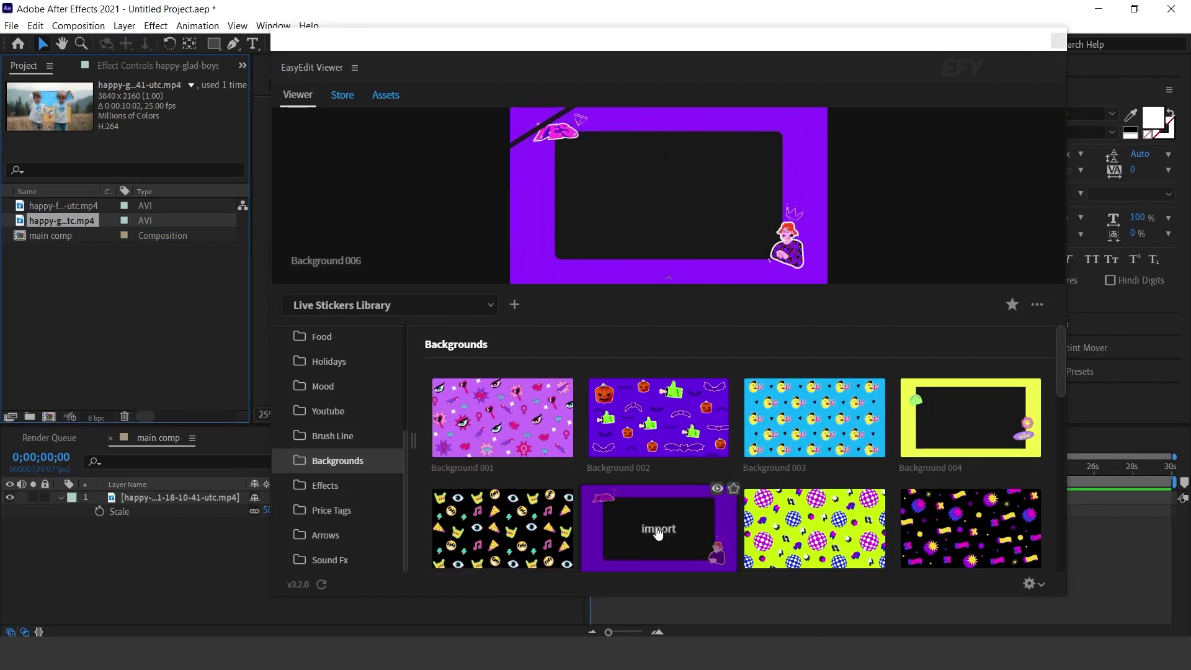
click(658, 531)
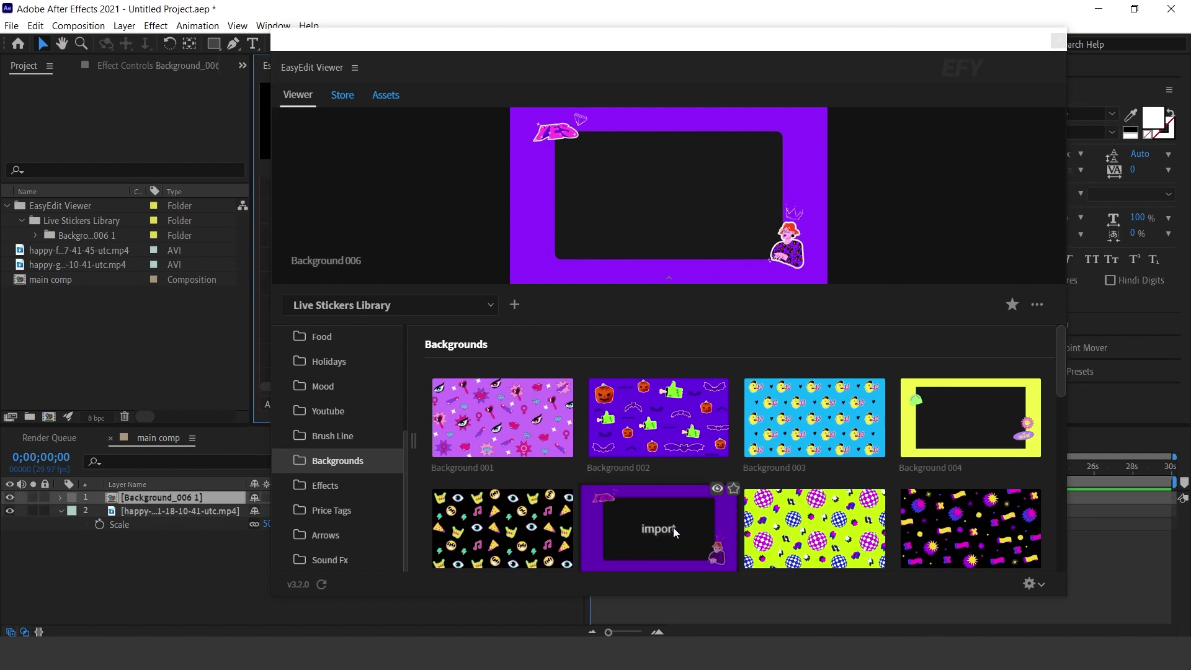
drag(287, 47, 1124, 87)
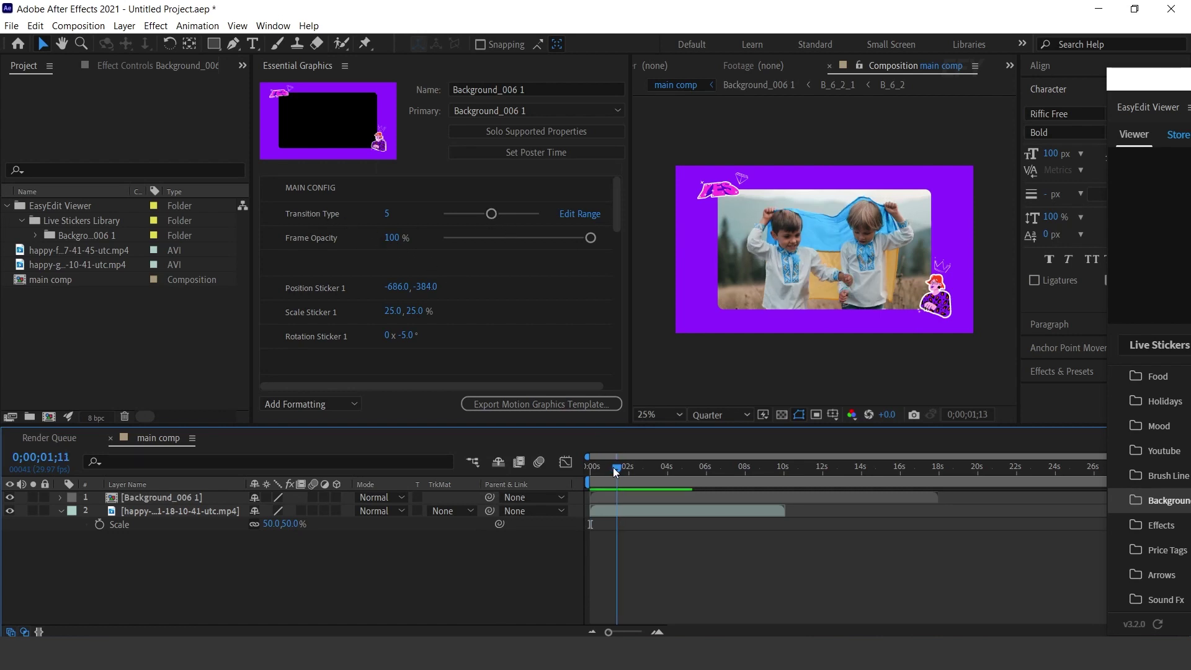
Step: Try background Transition Types 4 and 3, previewing each from the composition start
drag(612, 467, 606, 469)
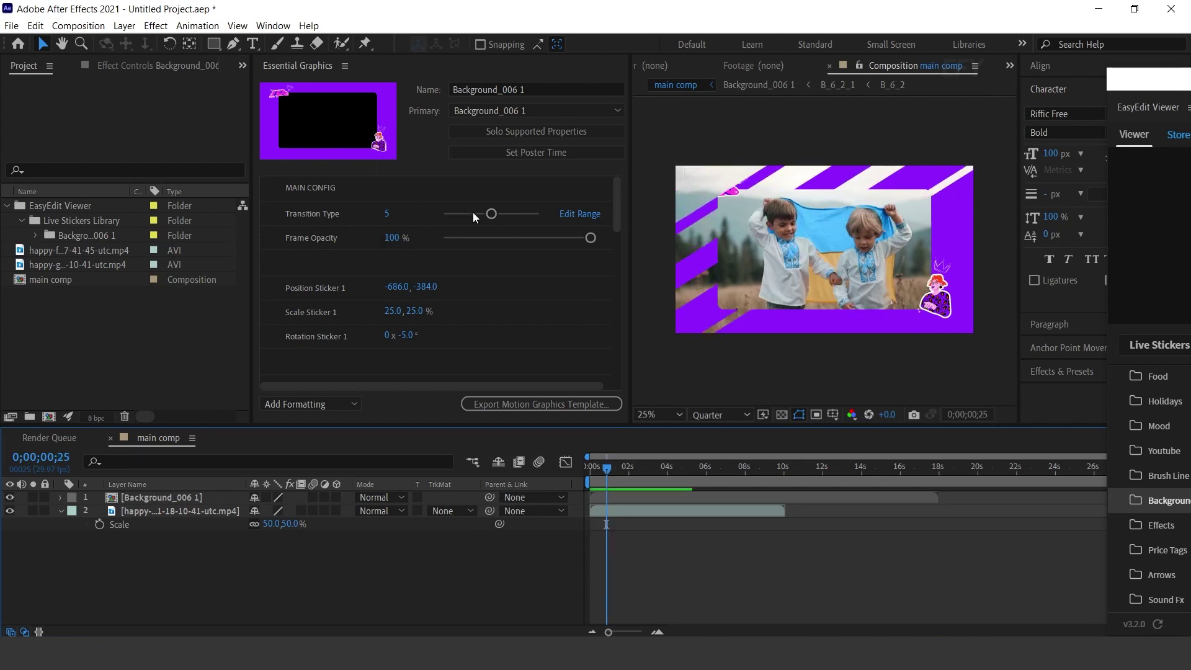
click(491, 214)
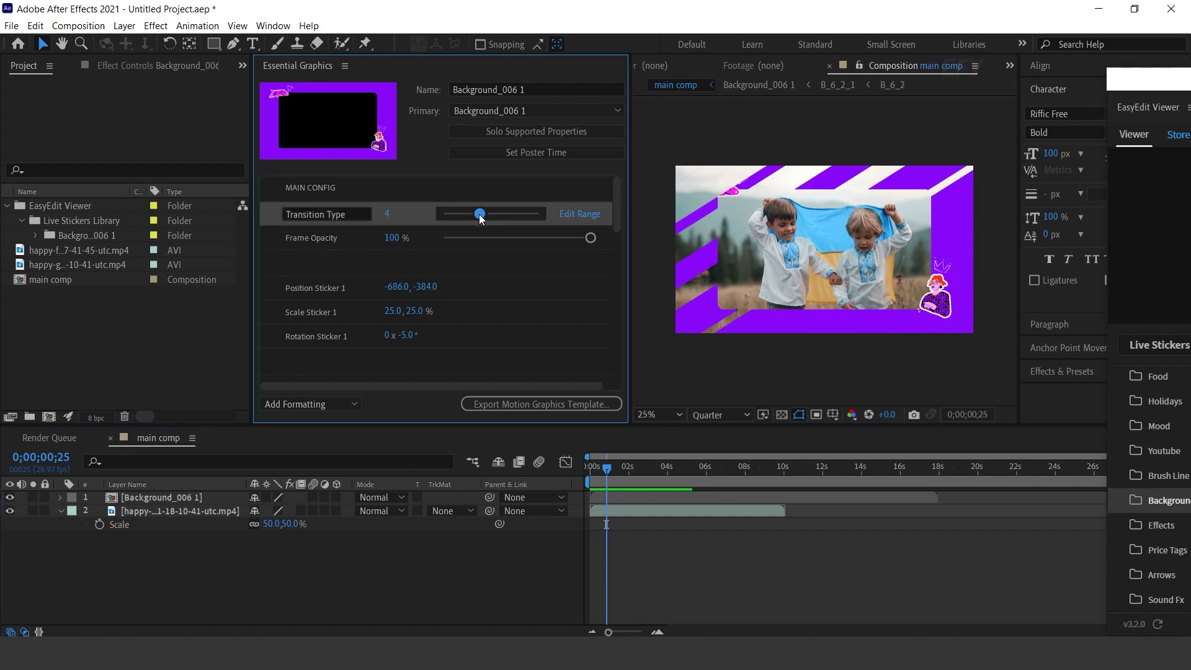
click(612, 466)
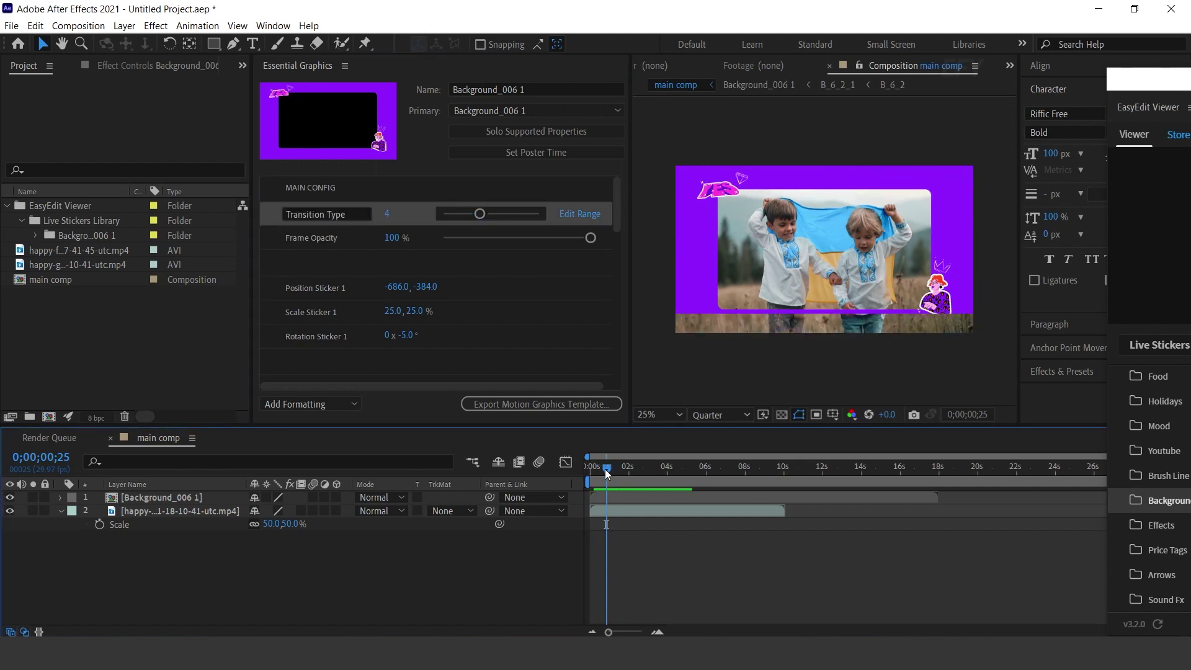
drag(608, 475, 570, 475)
key(space)
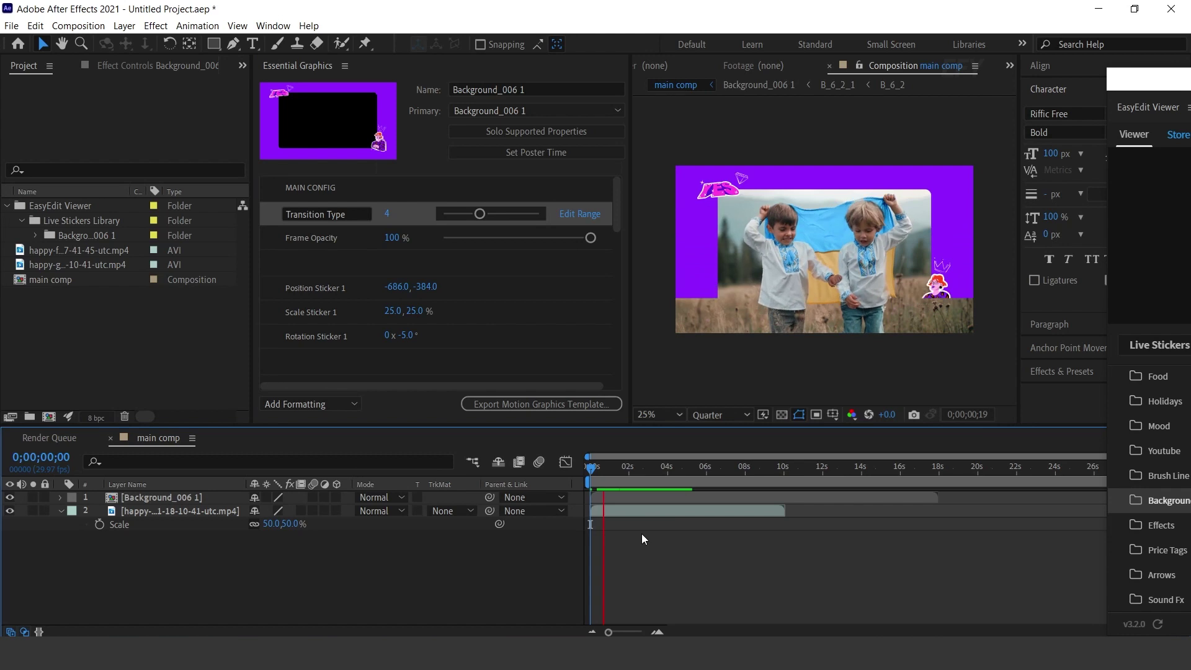
drag(594, 470, 605, 469)
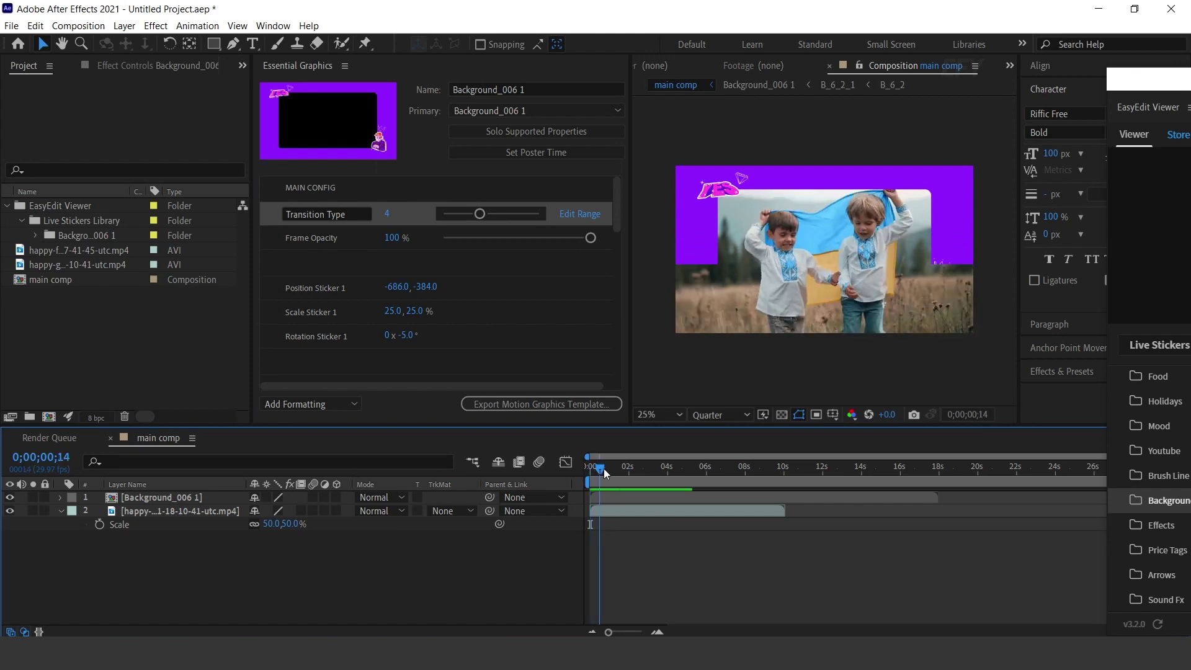
click(481, 216)
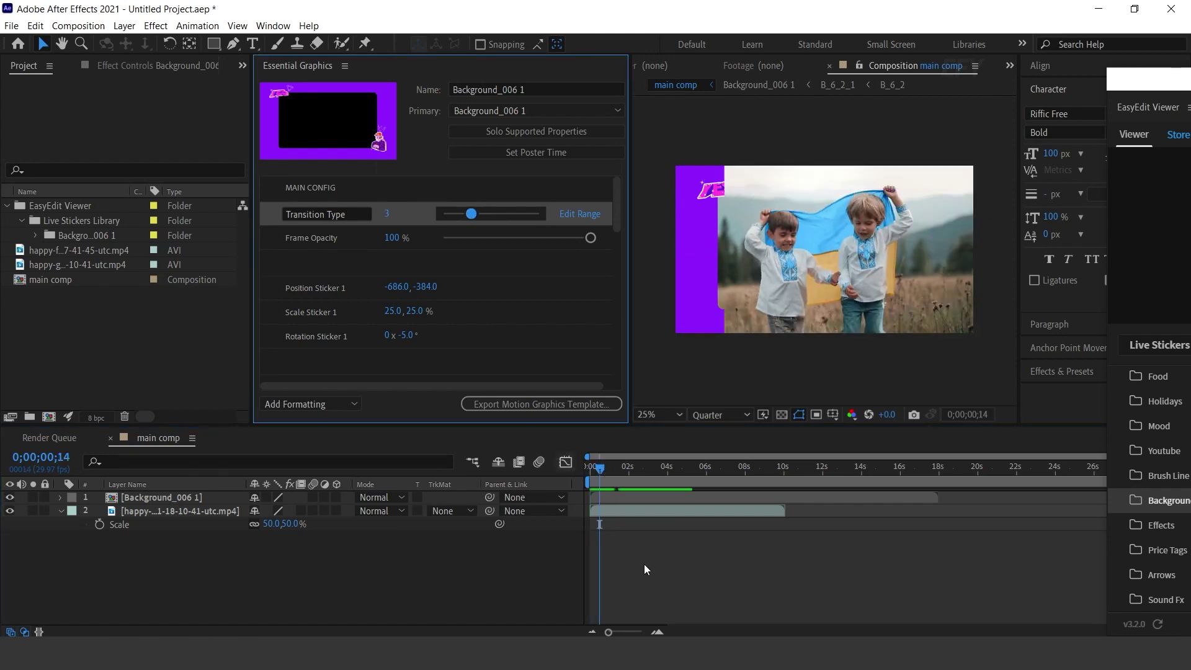
click(594, 475)
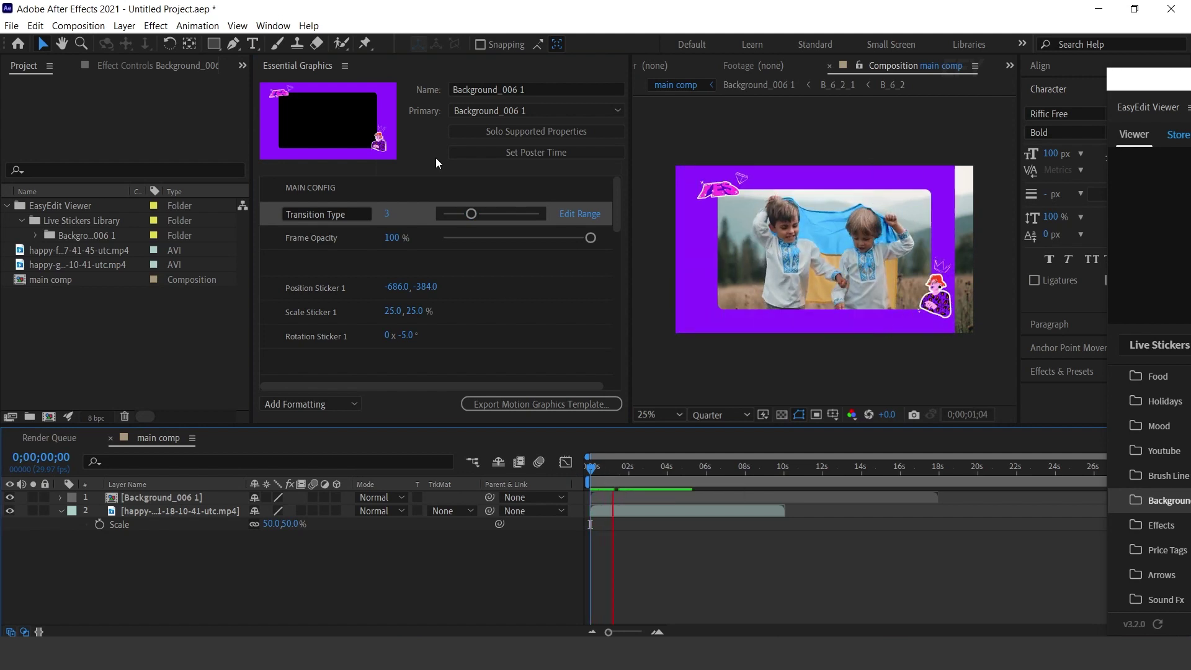
Step: Set Transition Type to 6 and replay the intro up to about two seconds
drag(471, 214, 495, 215)
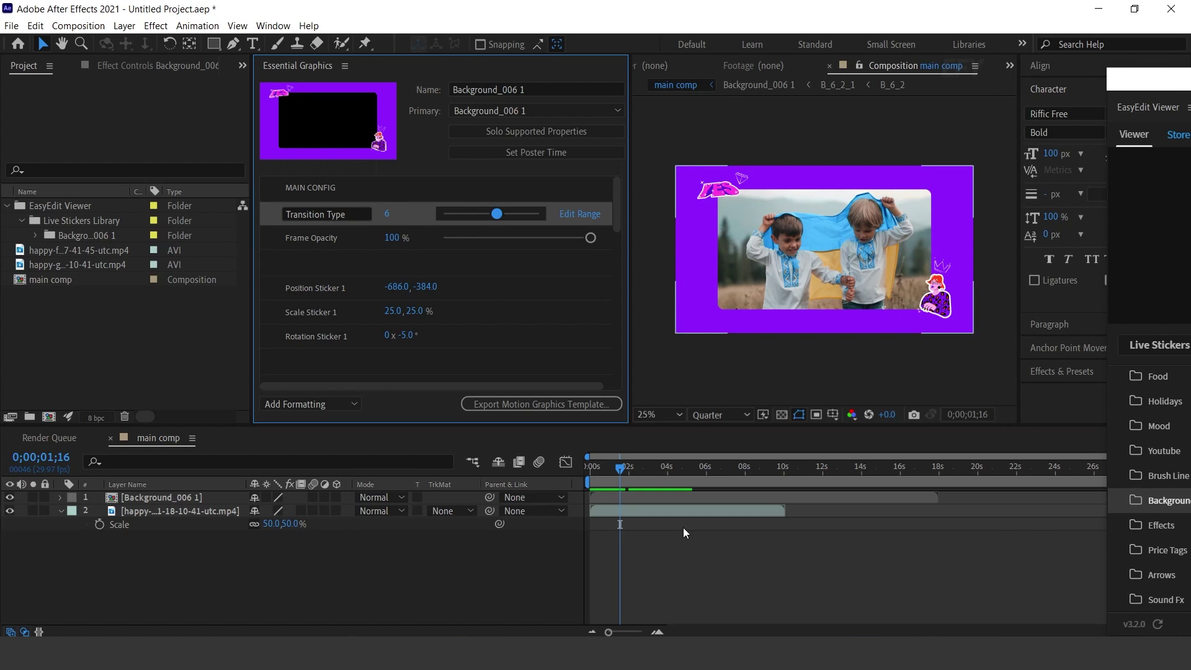
click(592, 470)
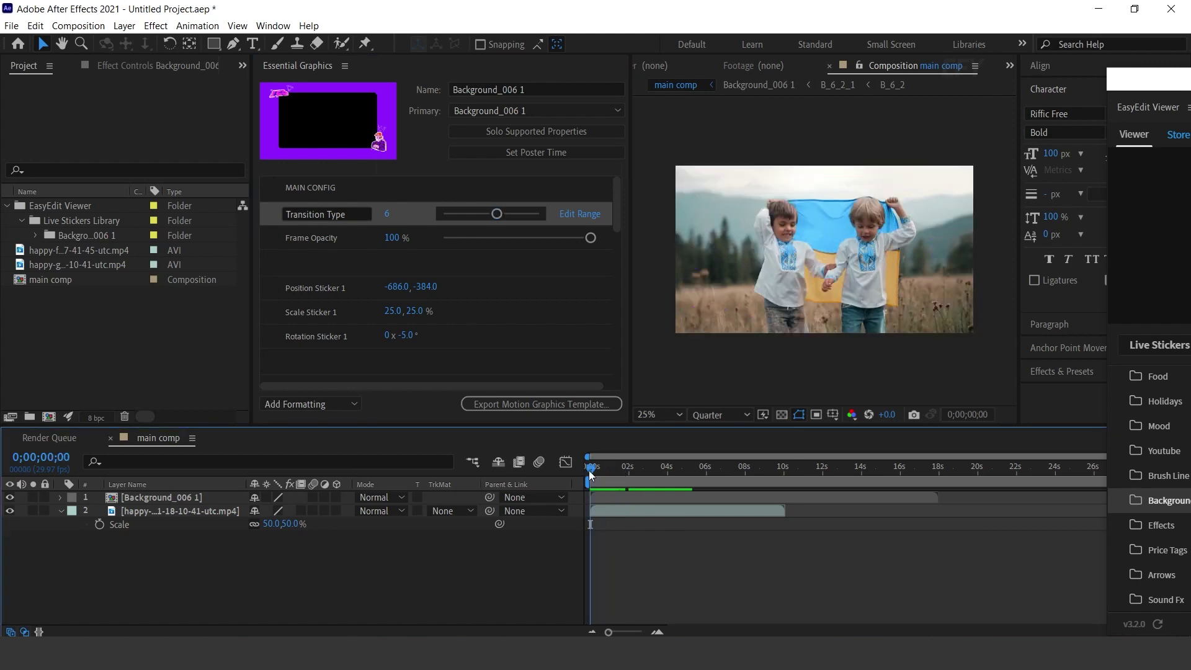
click(630, 470)
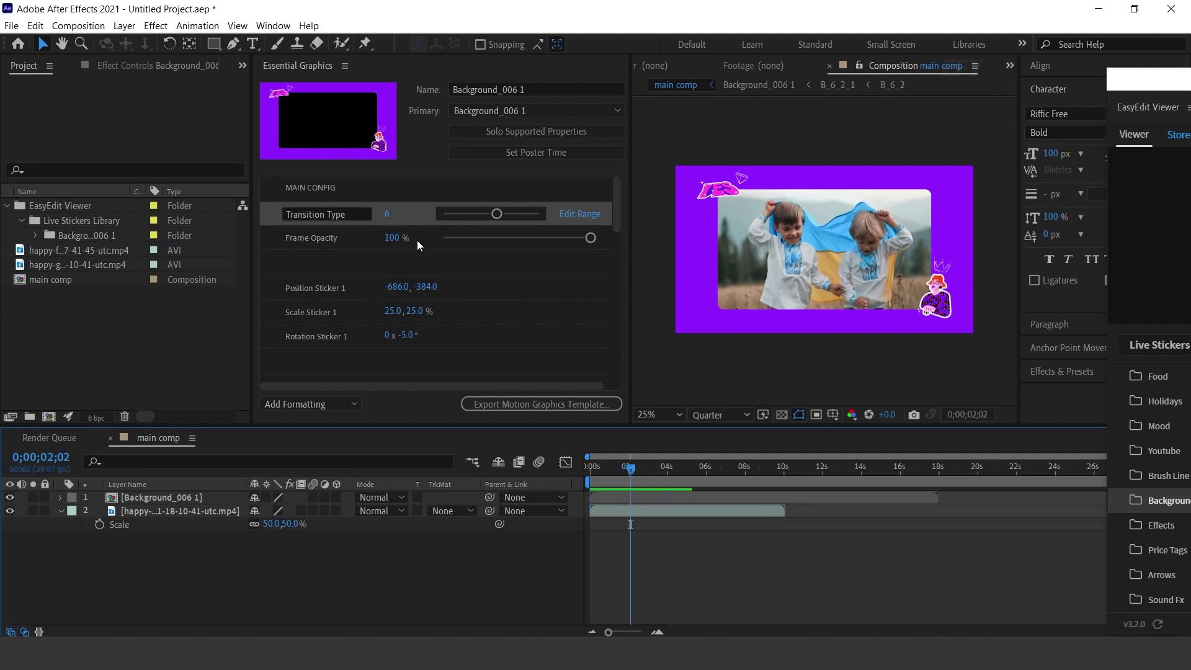
Step: Move the YES sticker left and up via Position Sticker 1 to -672.0, -354.0
click(590, 242)
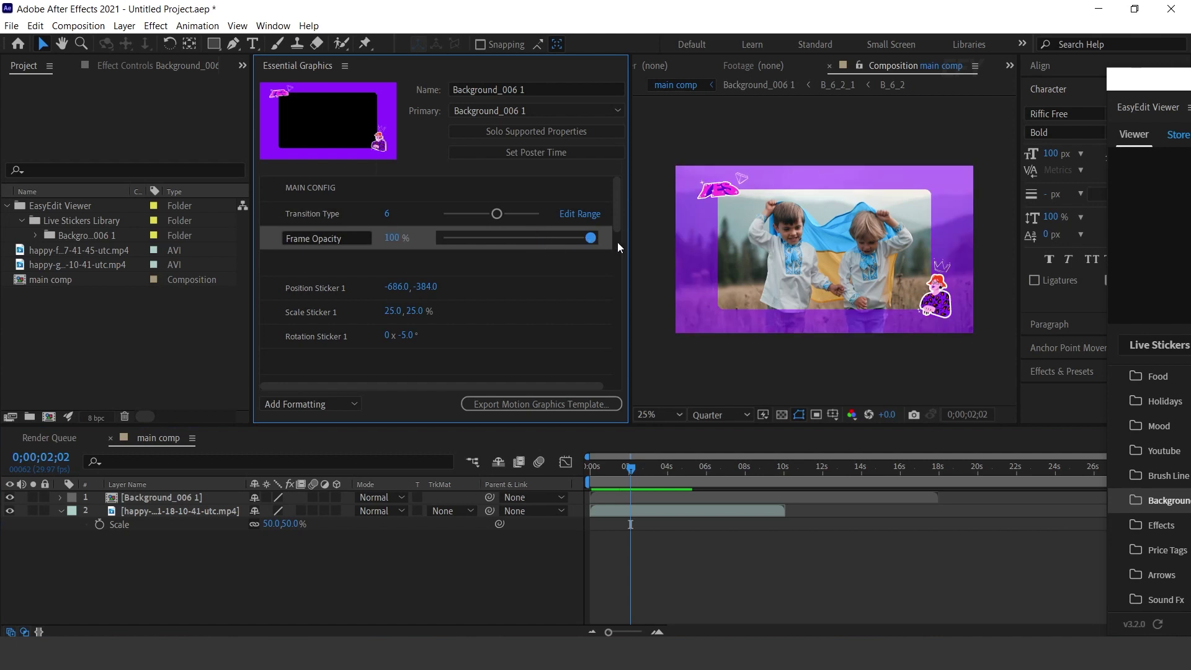
drag(618, 212, 618, 220)
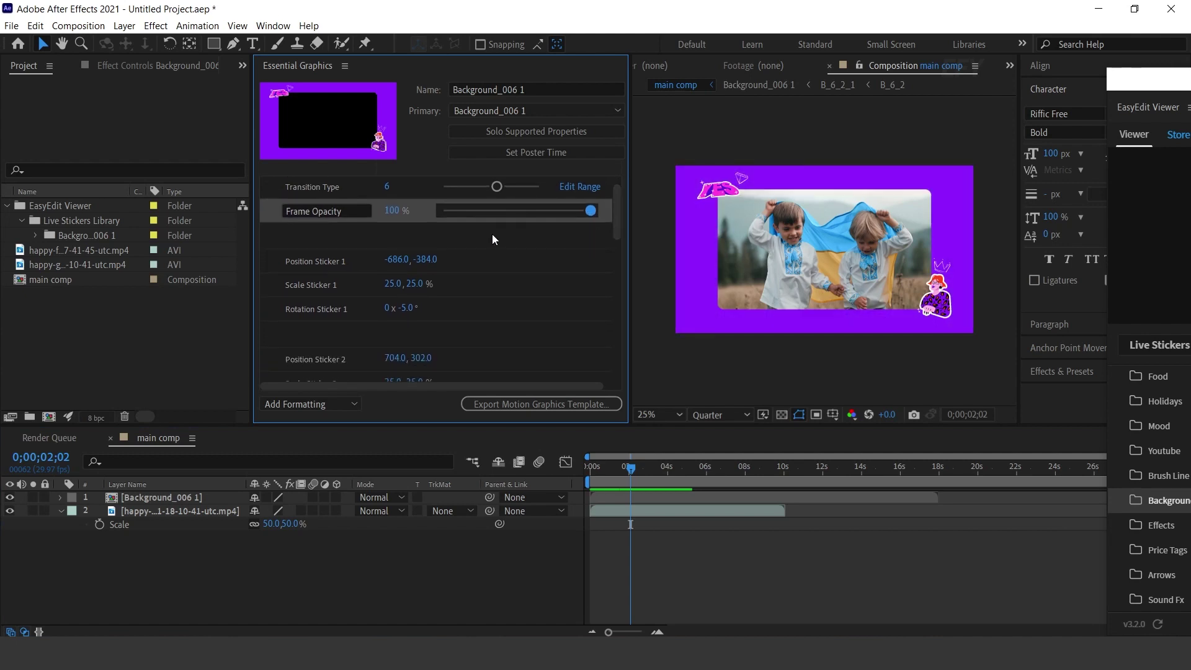
click(322, 258)
drag(397, 259, 531, 266)
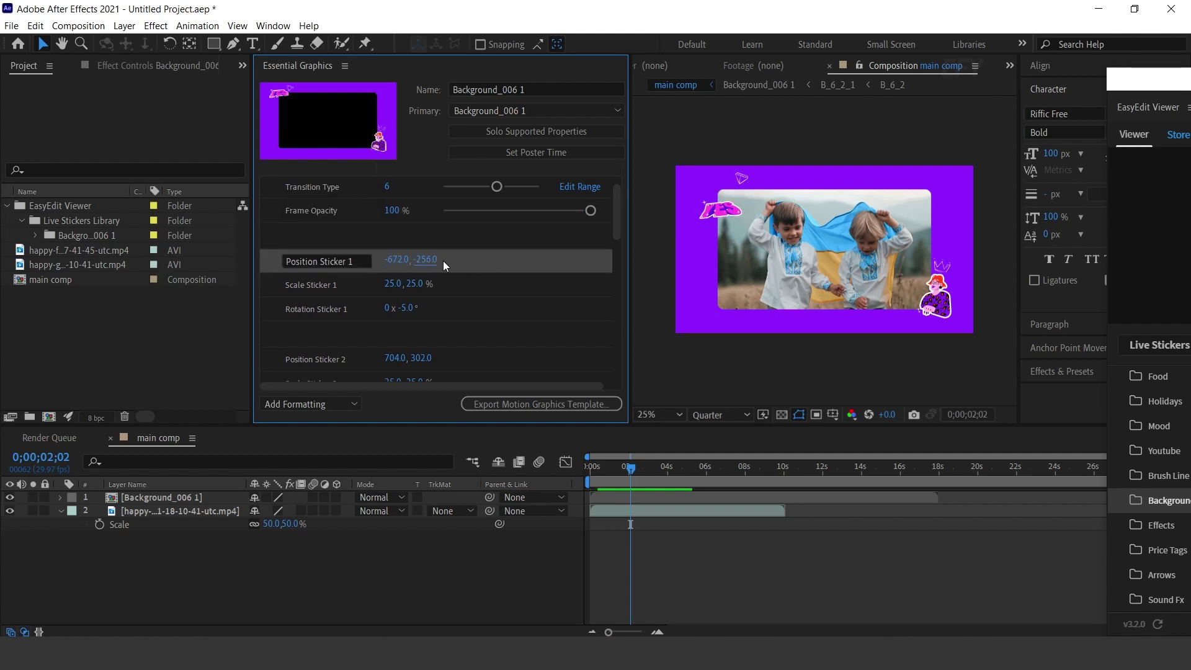
drag(355, 264, 349, 271)
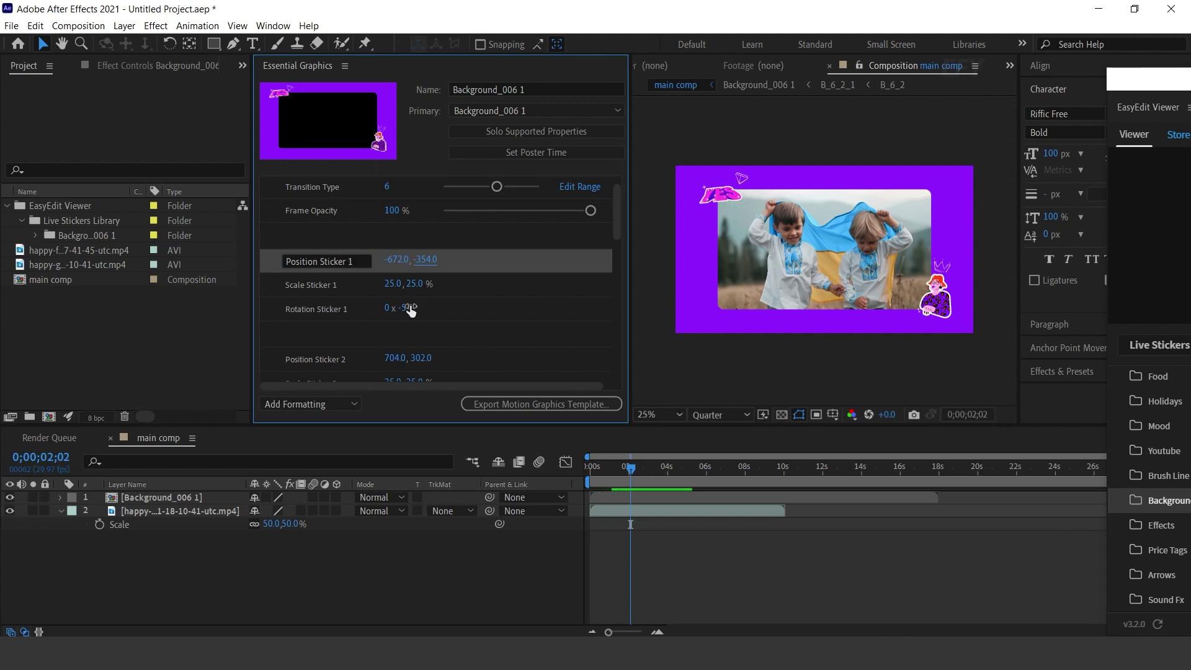
Step: Change the frame's Color 1 to the brighter violet B221FF
scroll(501, 291, down, 10)
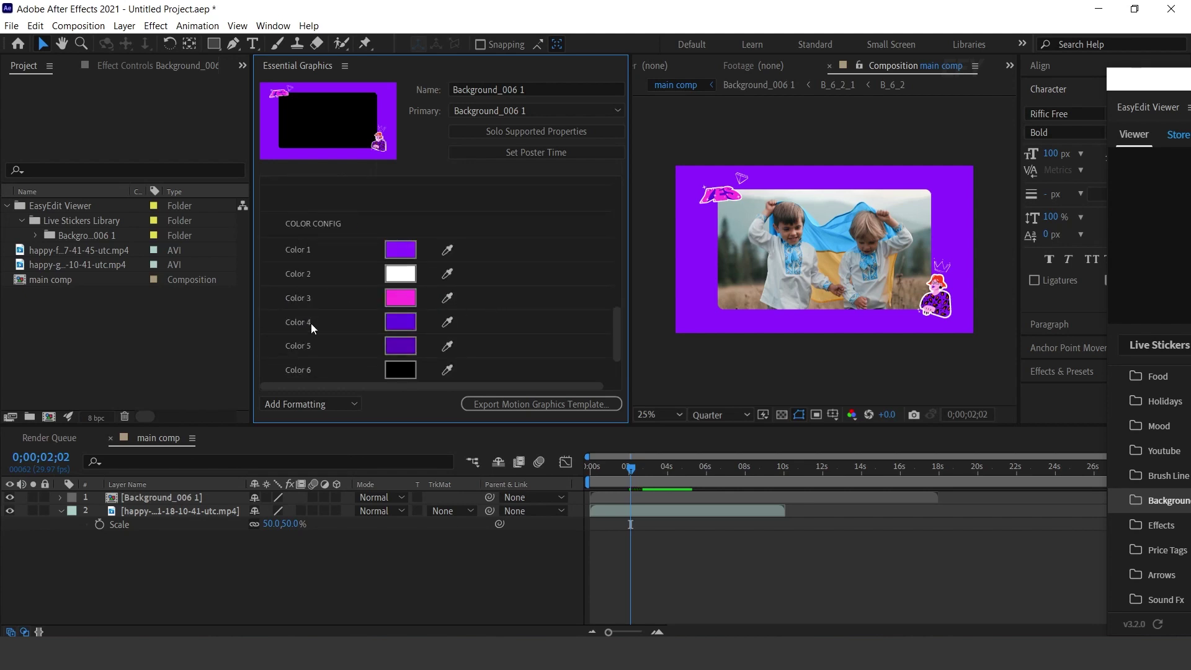
click(409, 251)
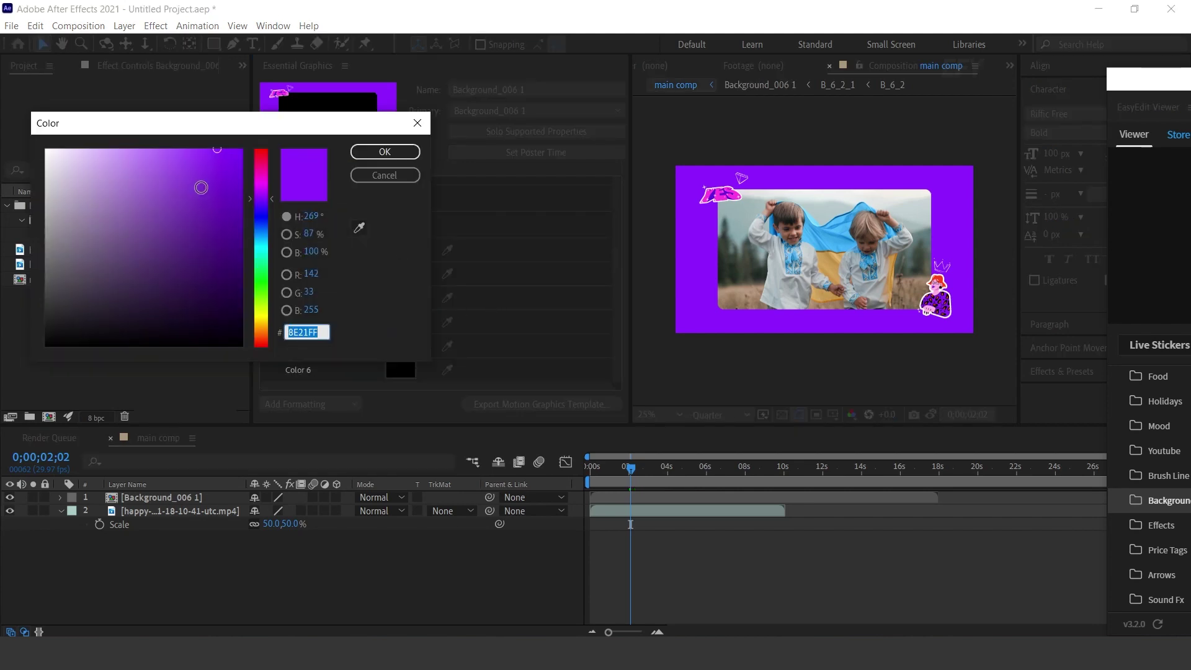
text(CF21FF)
click(384, 152)
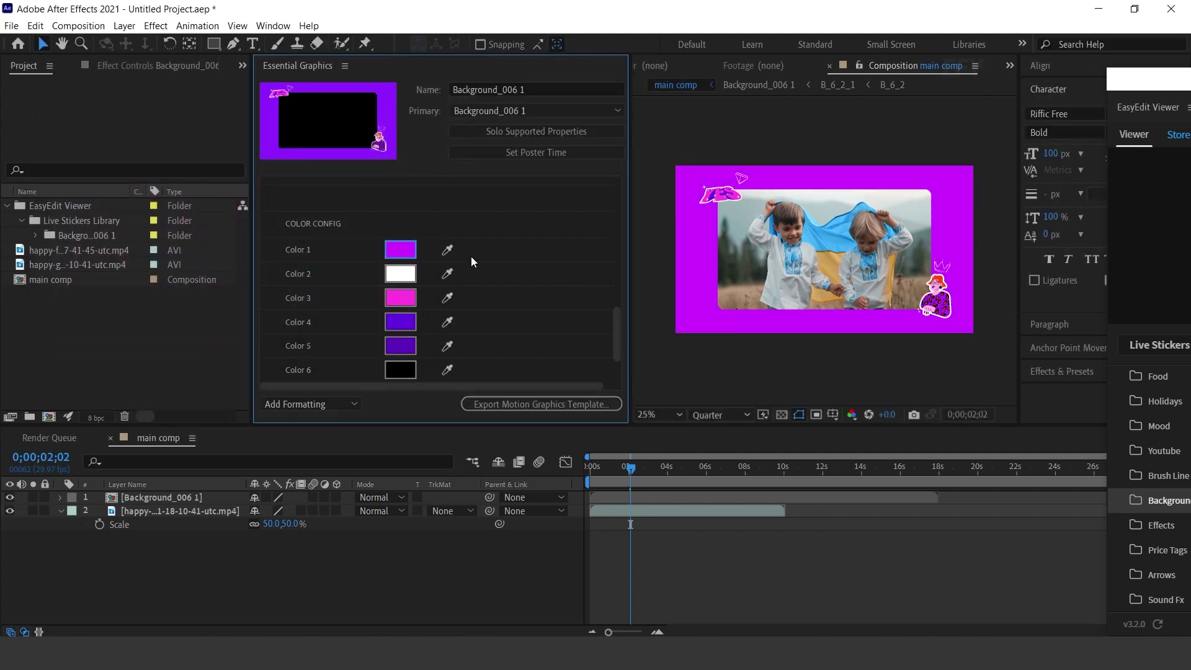
click(403, 248)
click(271, 197)
click(385, 152)
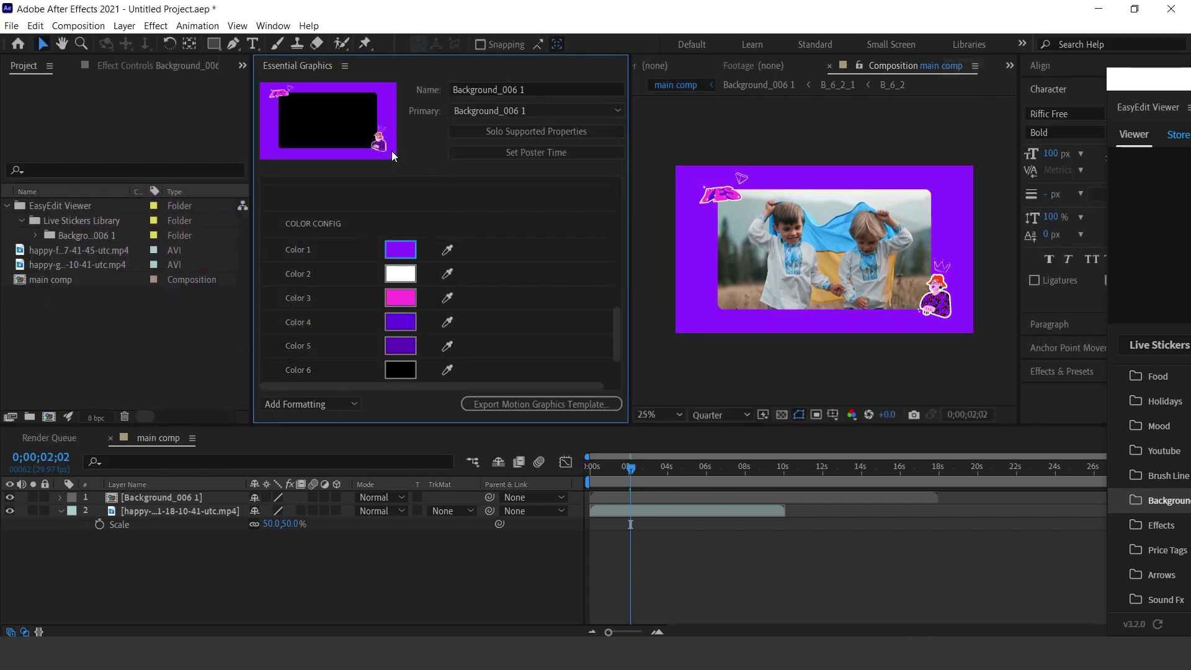
Step: Centre the sticker library, browse to the Text category and import the Text 009 'Save the Planet' sticker
drag(1148, 86, 352, 41)
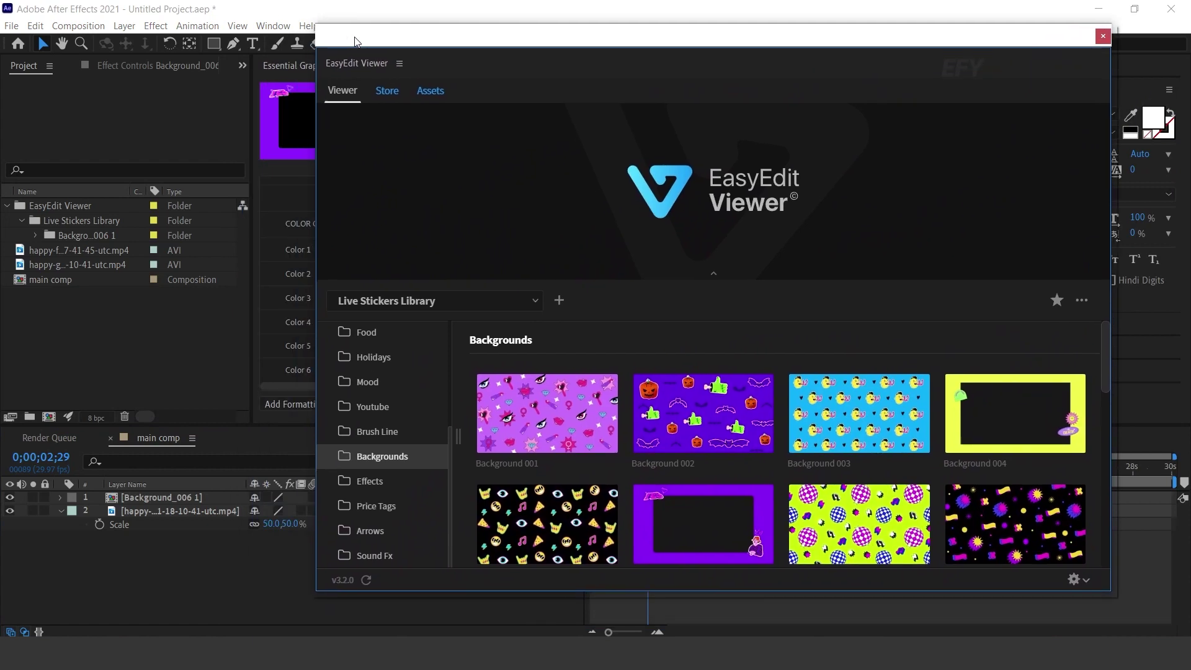
scroll(372, 546, up, 3)
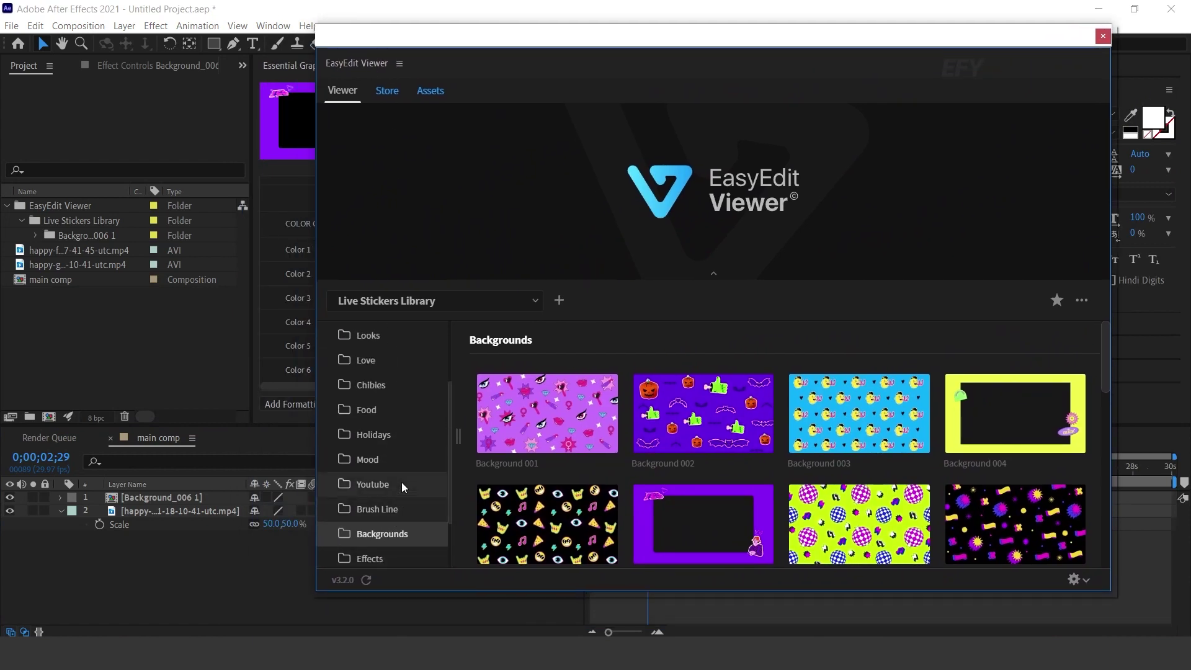
click(401, 463)
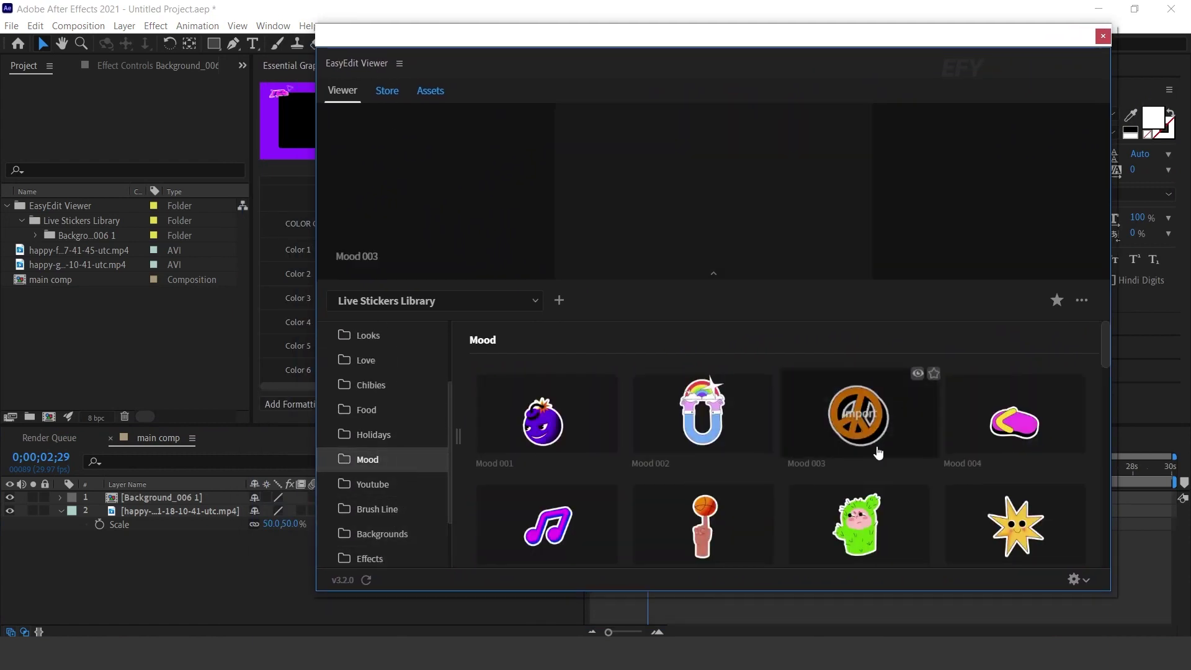
click(367, 437)
click(359, 408)
click(366, 361)
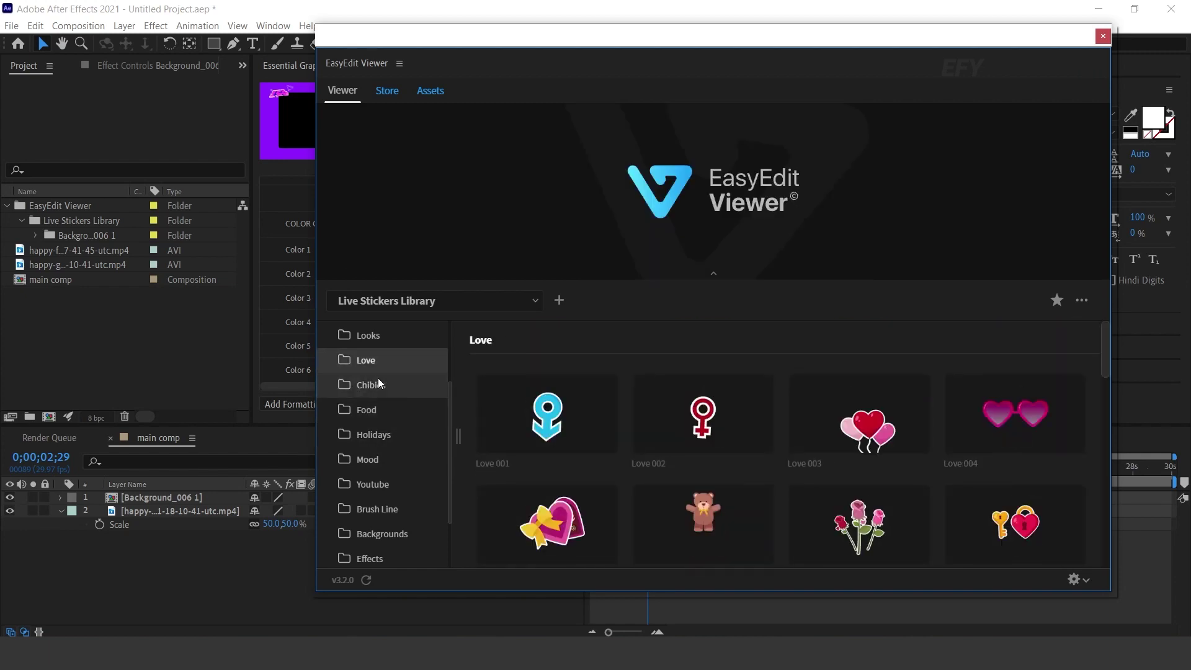
scroll(378, 397, up, 2)
click(384, 415)
click(371, 389)
click(365, 362)
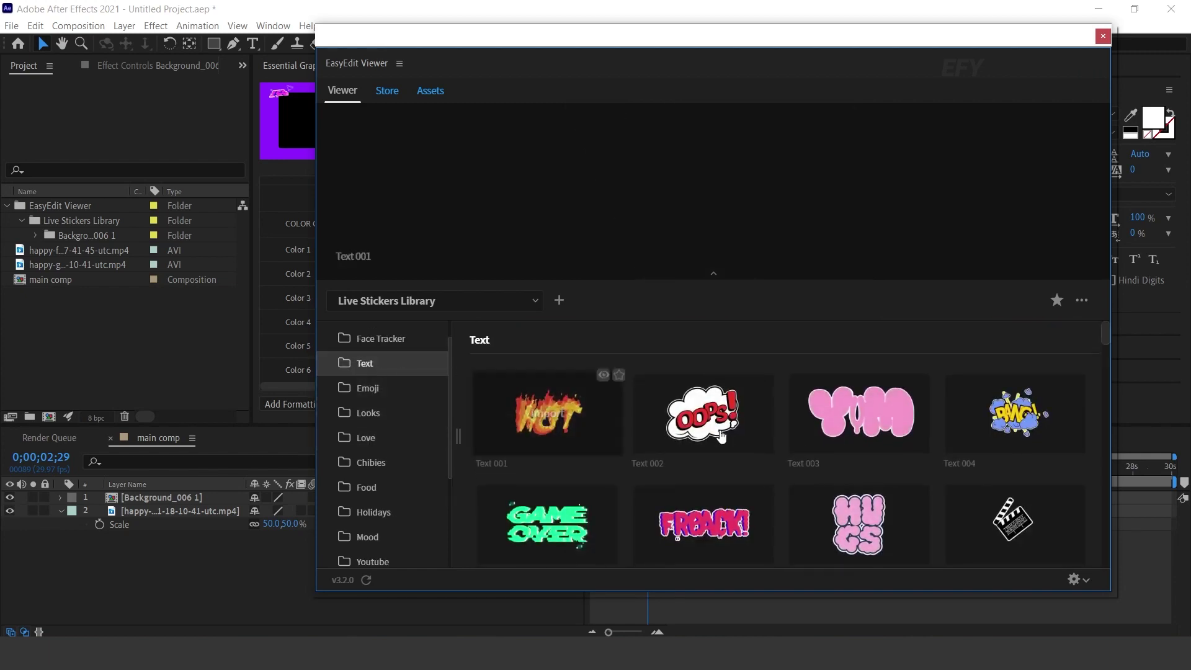
scroll(949, 463, down, 4)
click(542, 404)
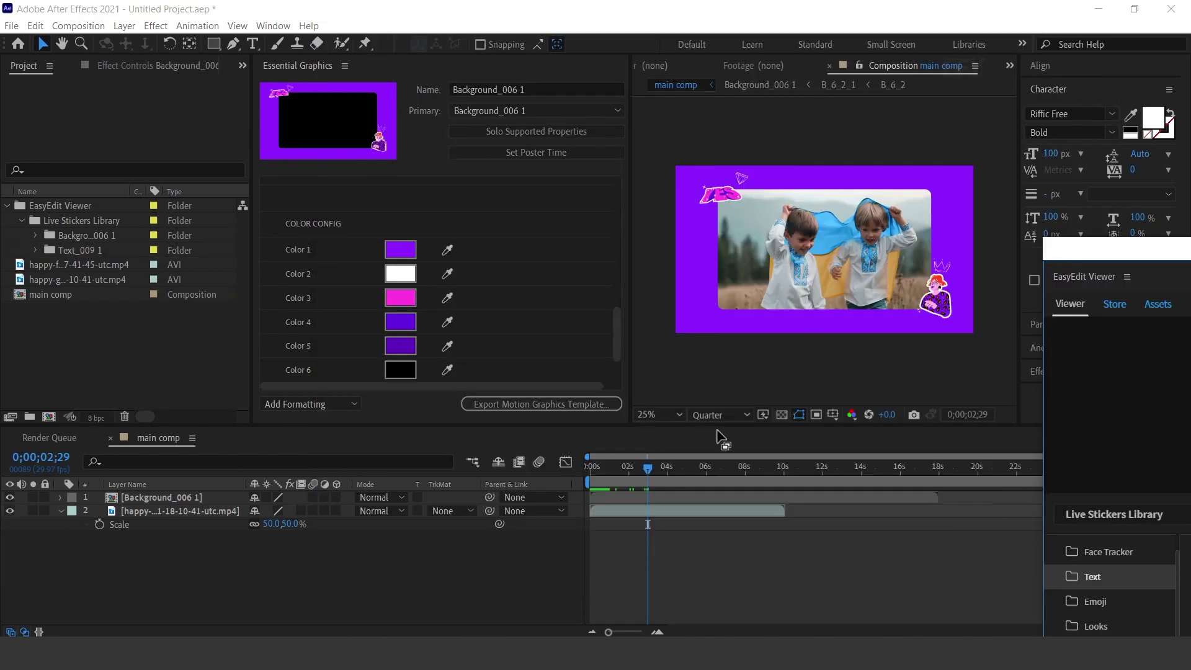
Step: Preview the composition and shift the Text_009 1 layer to start slightly earlier
click(587, 473)
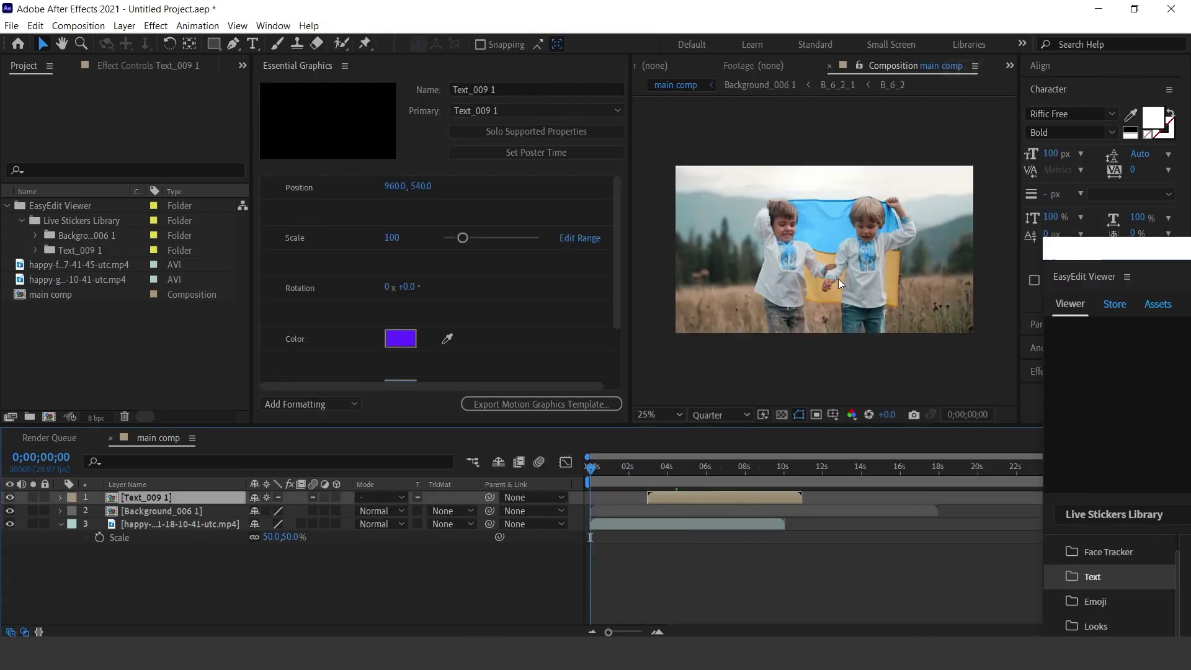
key(space)
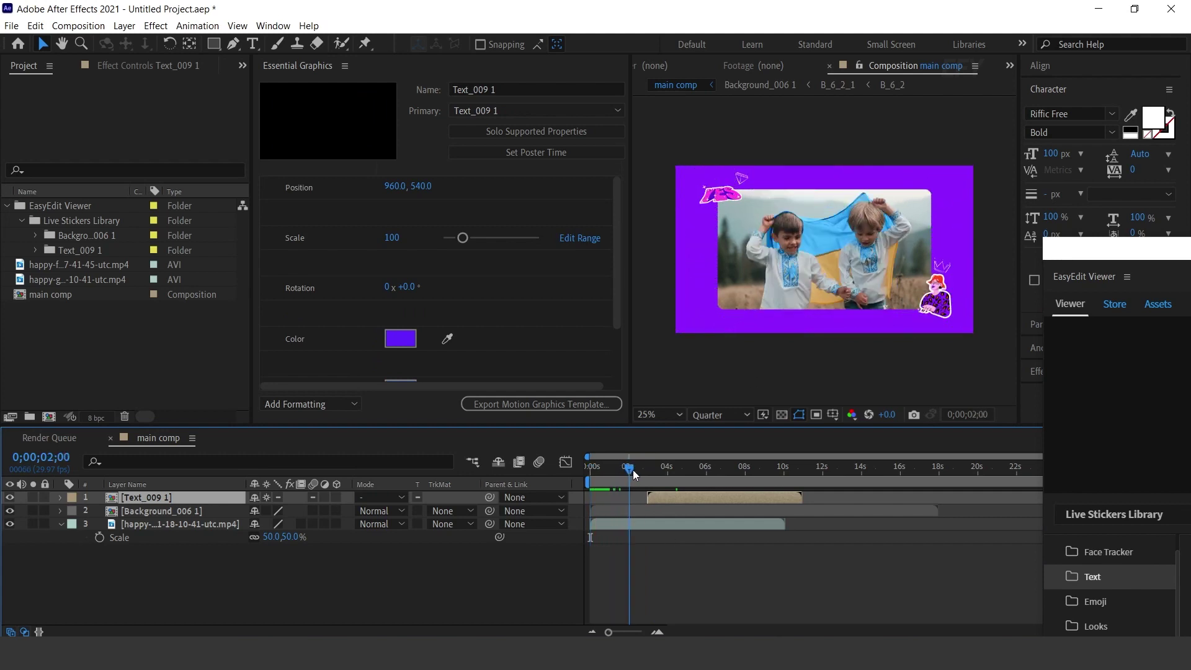
scroll(645, 487, up, 2)
drag(661, 497, 656, 497)
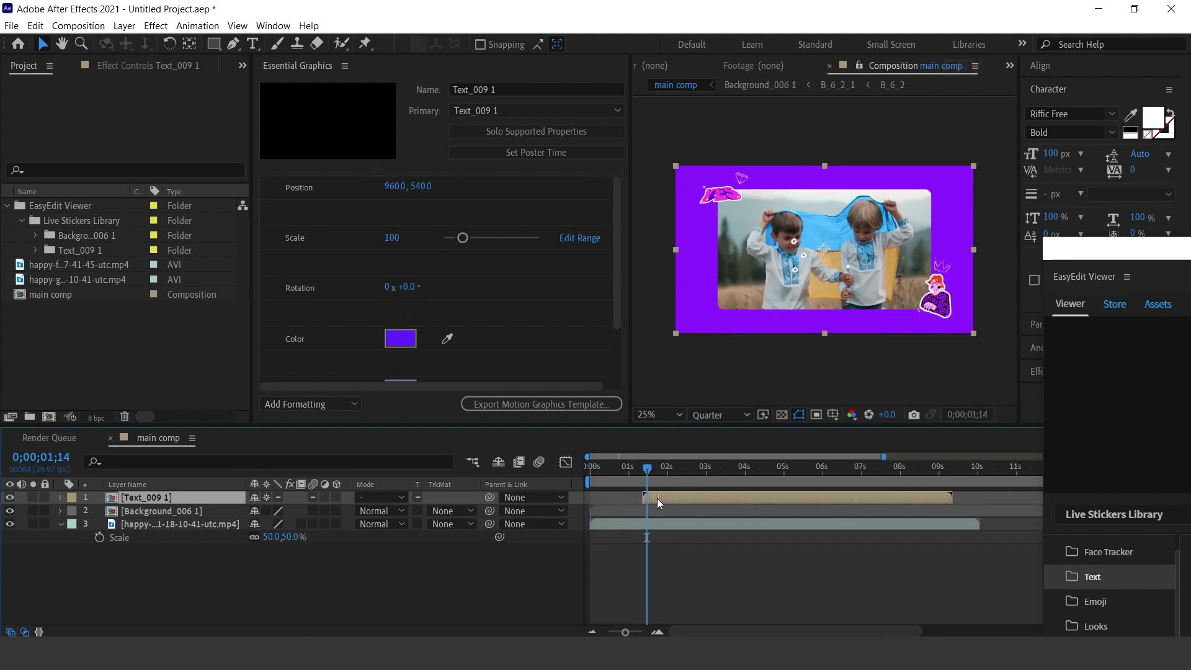
Step: Replay main comp from the start and park the playhead near 3;21
click(627, 466)
key(Home)
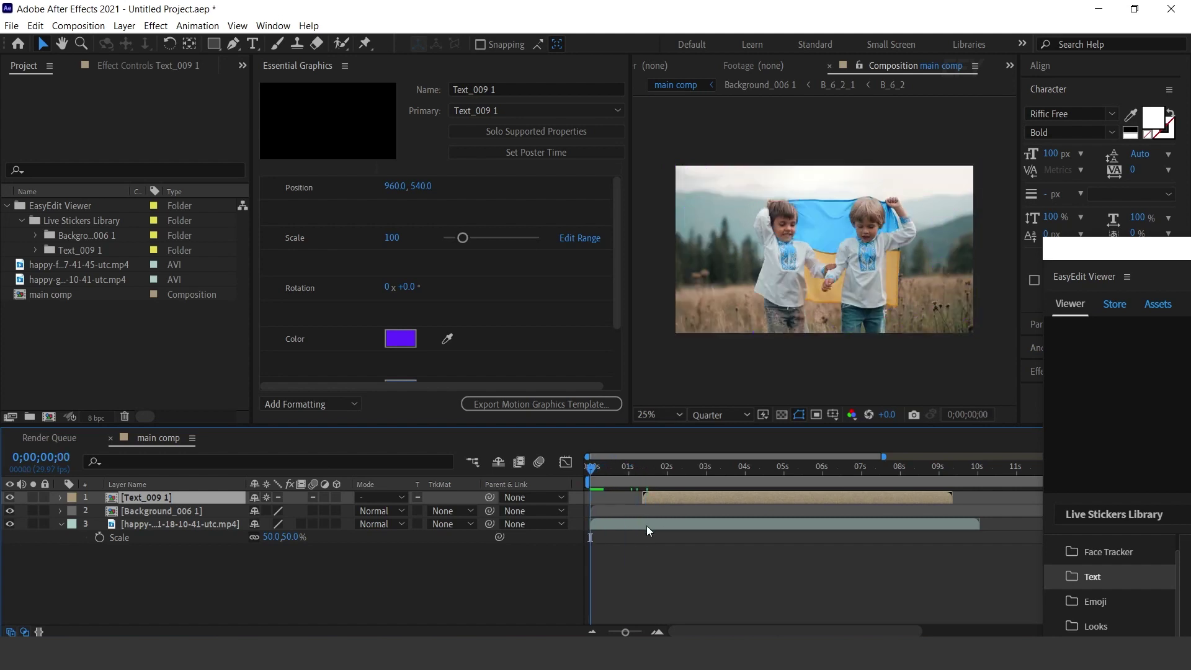
key(space)
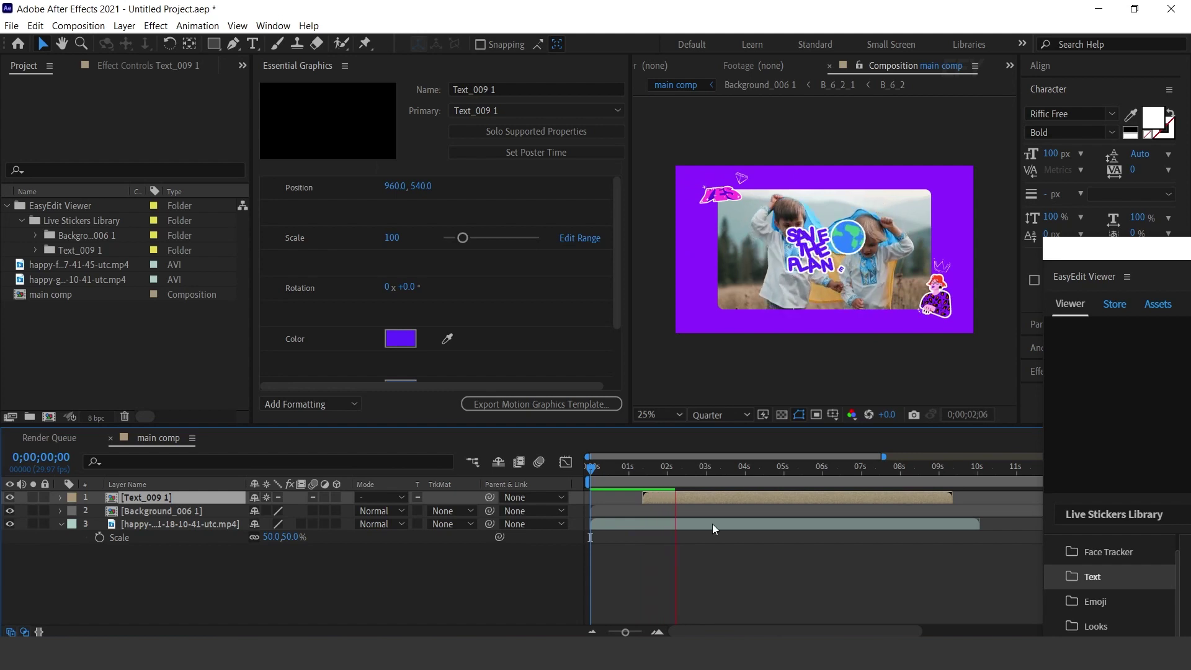
click(733, 474)
drag(733, 474, 734, 474)
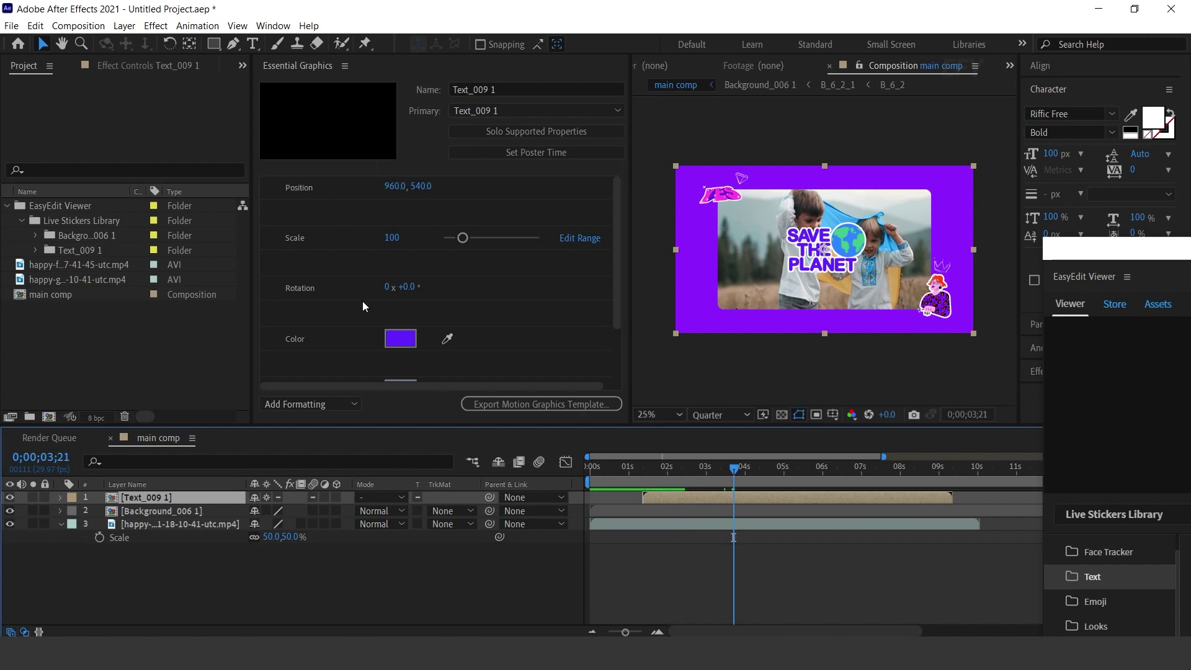
Step: Move the Save the Planet text down to Position Y 839, at the bottom centre
click(505, 188)
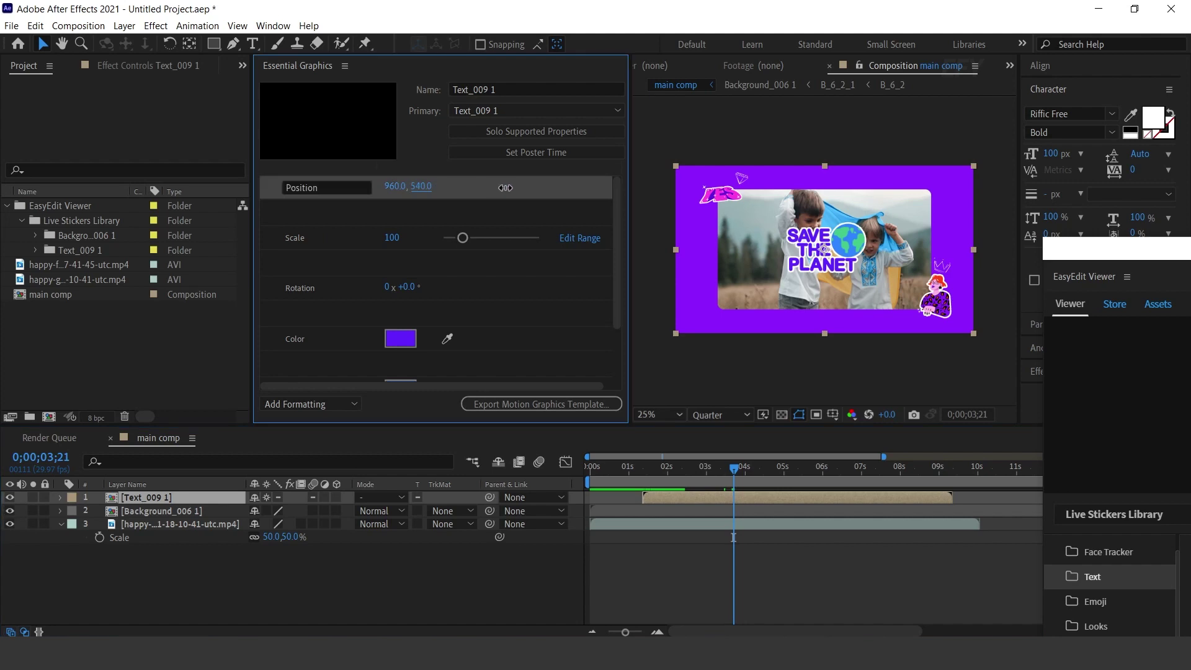
mouse_move(506, 187)
mouse_down()
mouse_move(452, 198)
mouse_move(501, 196)
mouse_move(456, 199)
mouse_move(447, 186)
mouse_move(575, 186)
mouse_move(524, 191)
mouse_up()
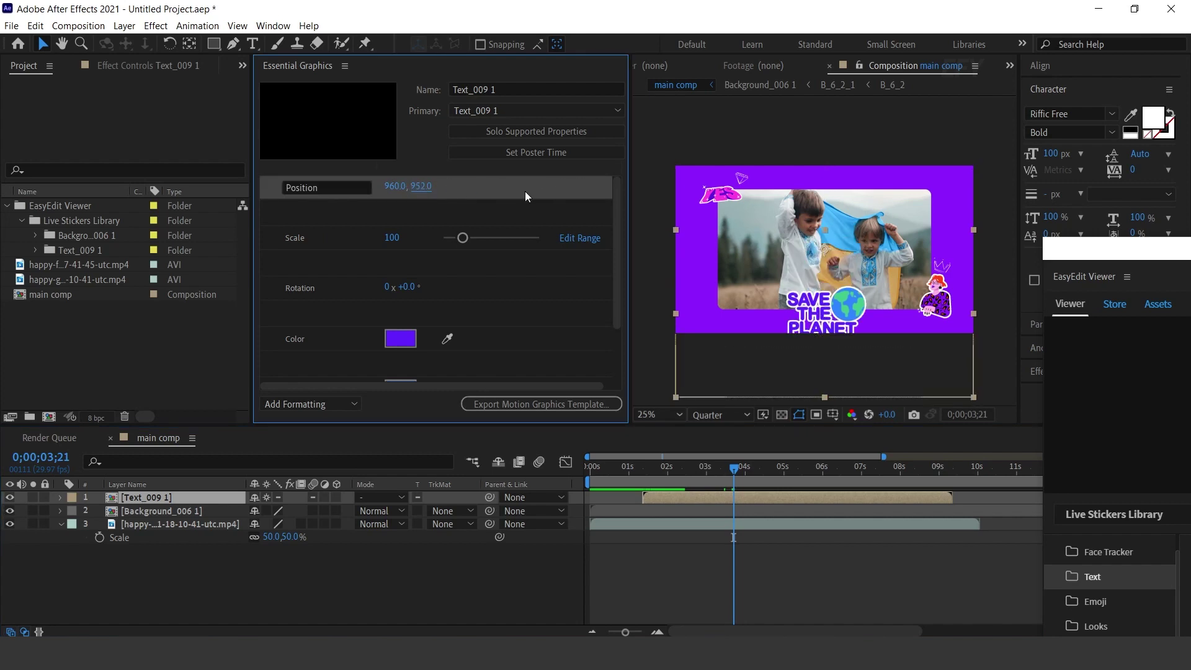
drag(429, 194, 399, 190)
click(425, 197)
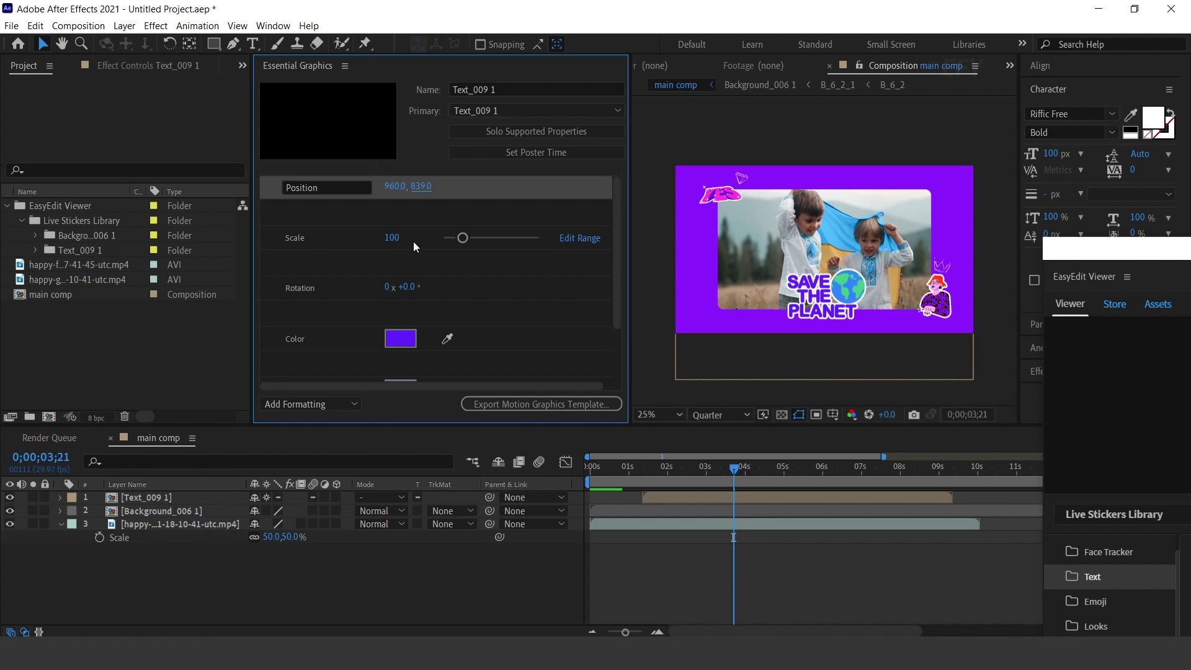
scroll(448, 321, down, 2)
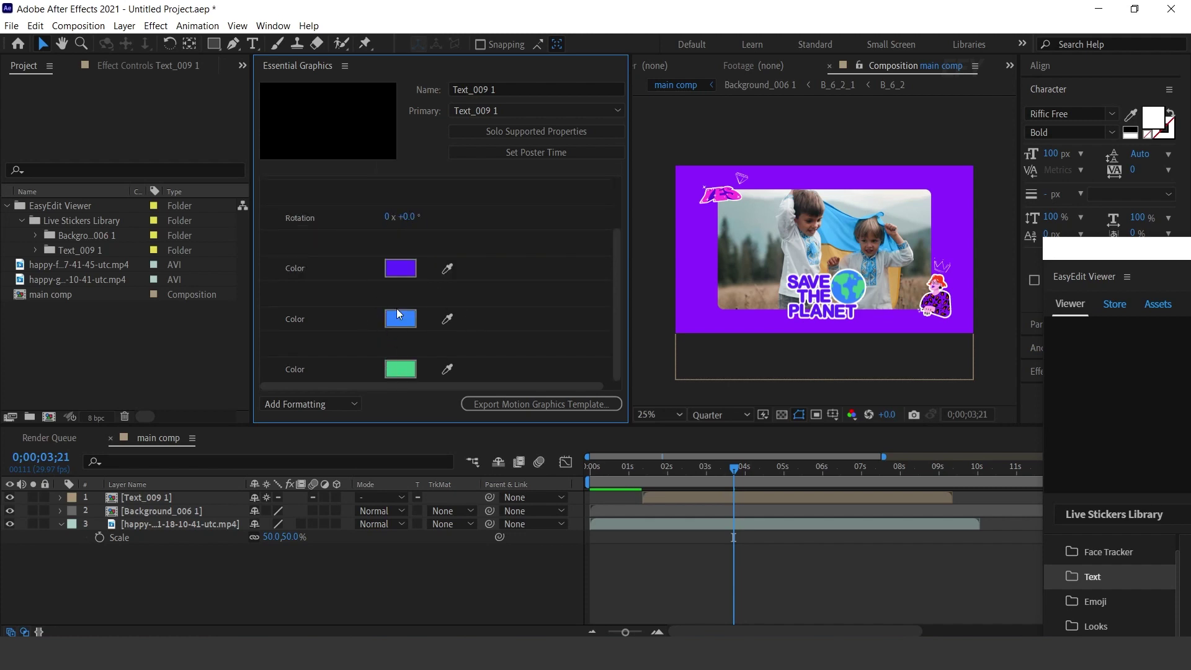
scroll(397, 274, up, 2)
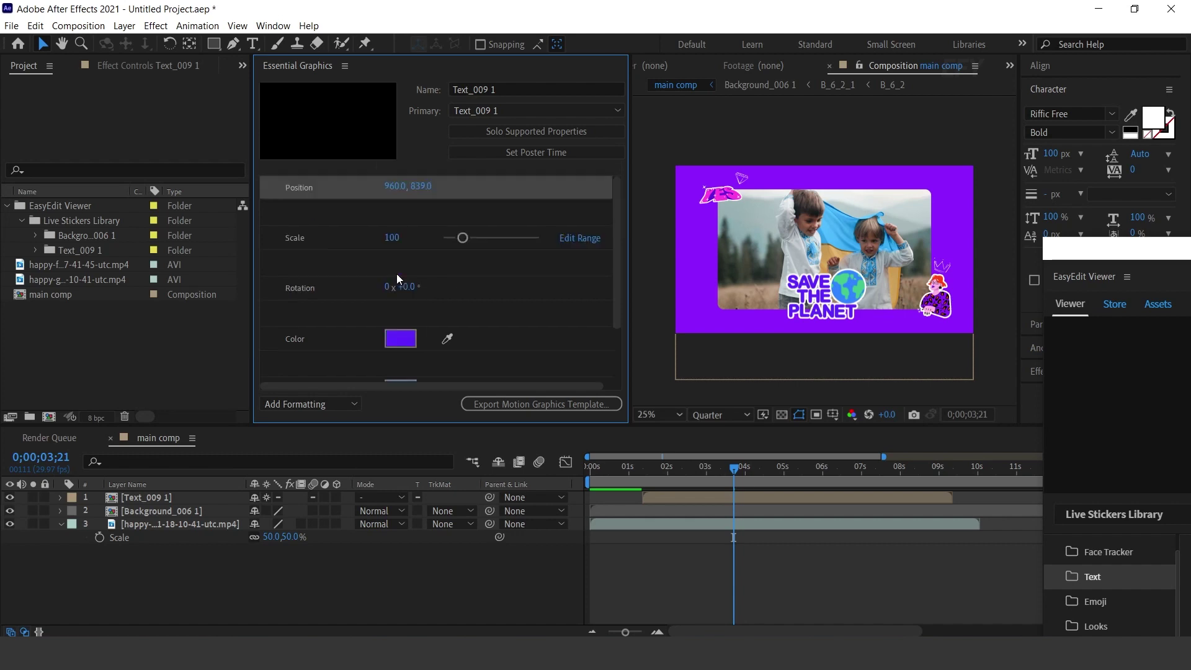
Step: Preview the composition from the start, then pop the EasyEdit Viewer out as a large window
click(592, 466)
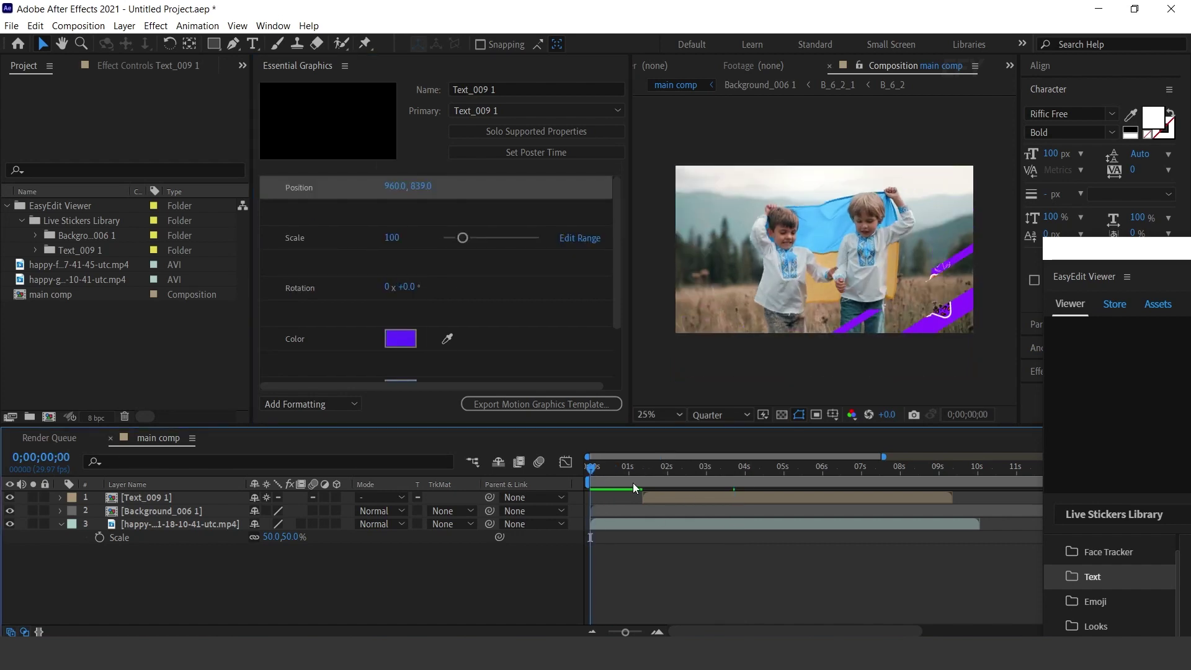
key(space)
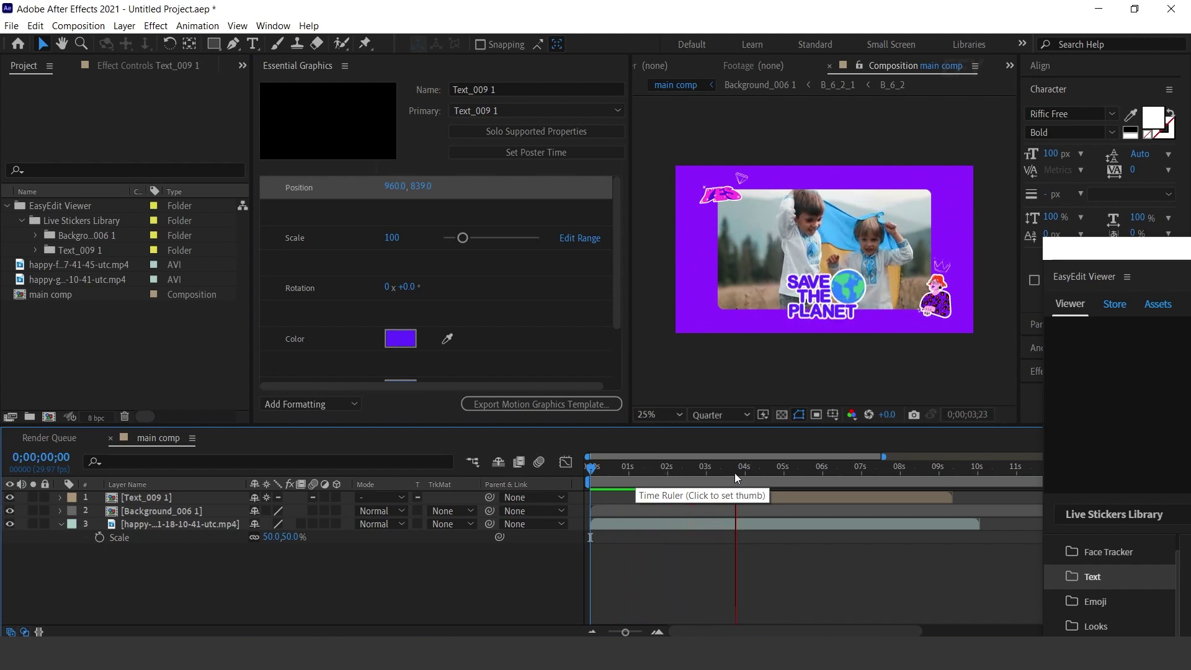
click(828, 472)
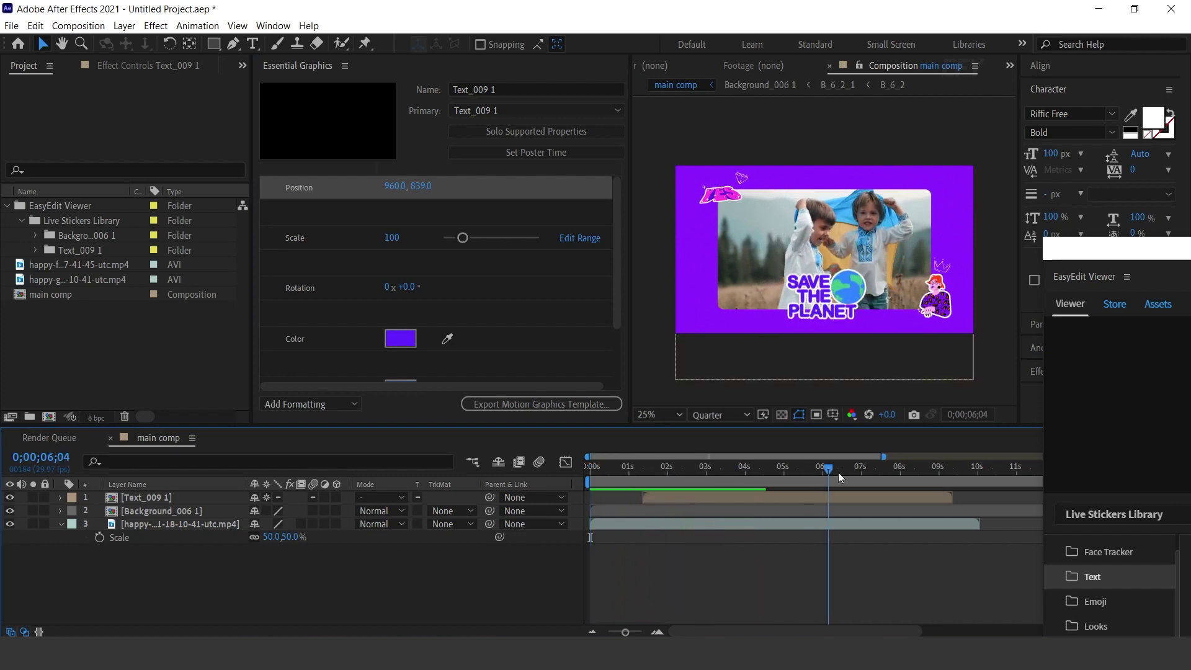
click(772, 471)
drag(721, 476, 758, 475)
drag(1126, 256, 280, 57)
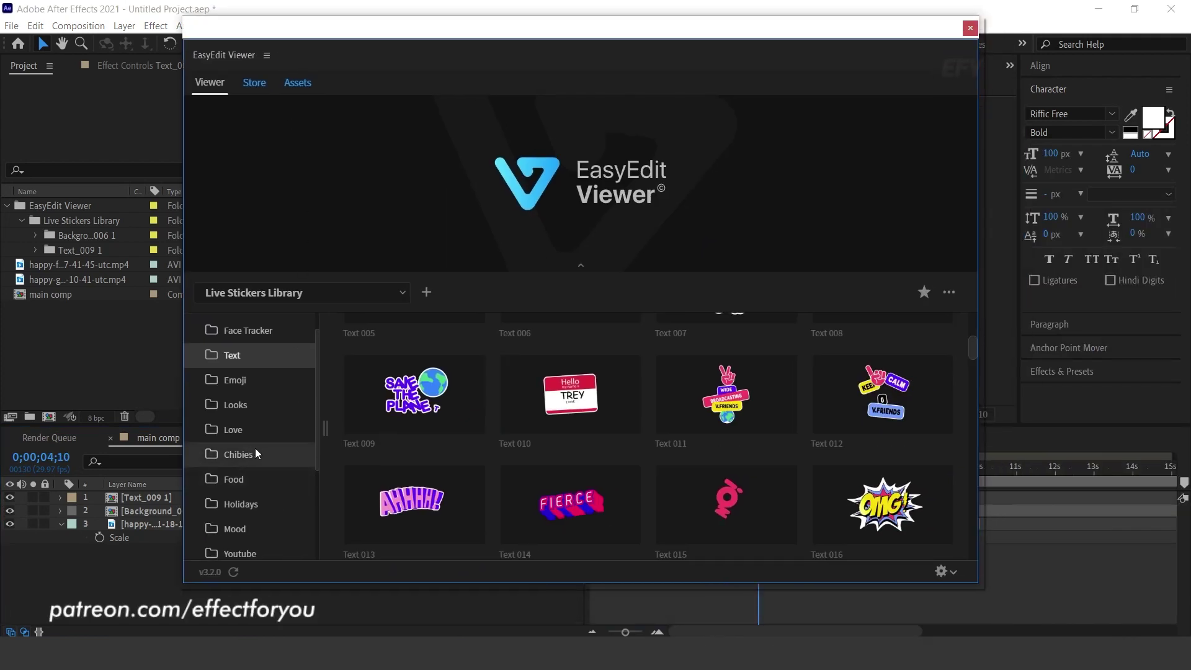
Step: Browse the EasyEdit categories to Mood and import the Mood 025 sunglasses-dog sticker
click(246, 386)
click(232, 429)
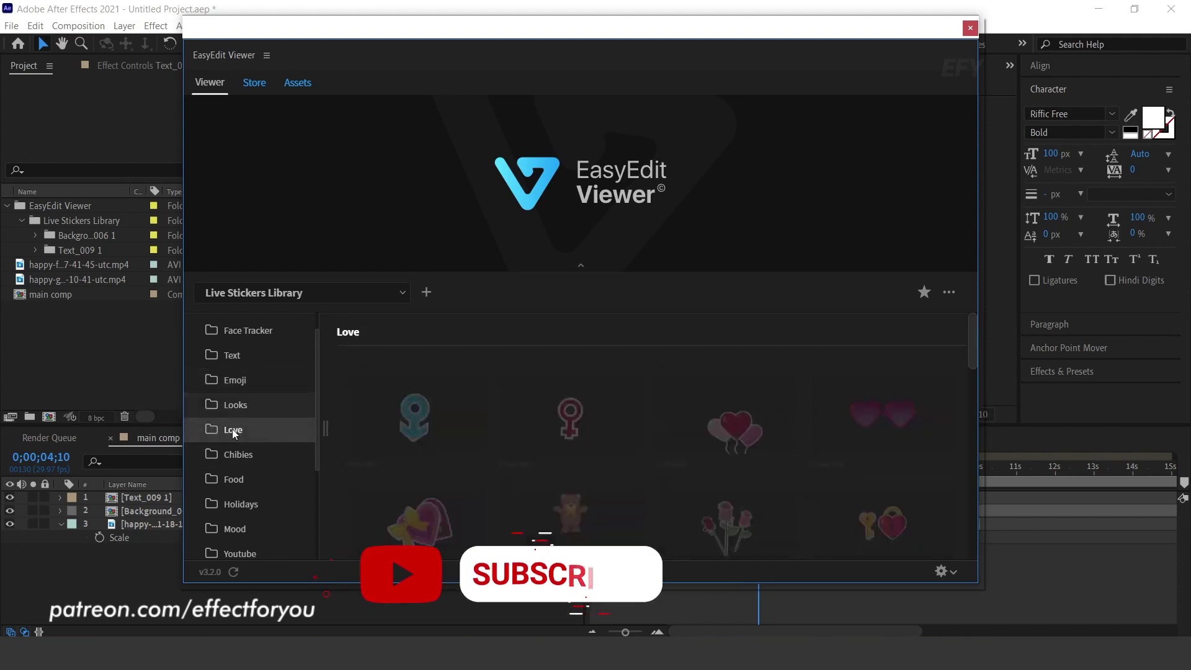
click(242, 458)
click(246, 479)
scroll(251, 506, down, 1)
click(245, 453)
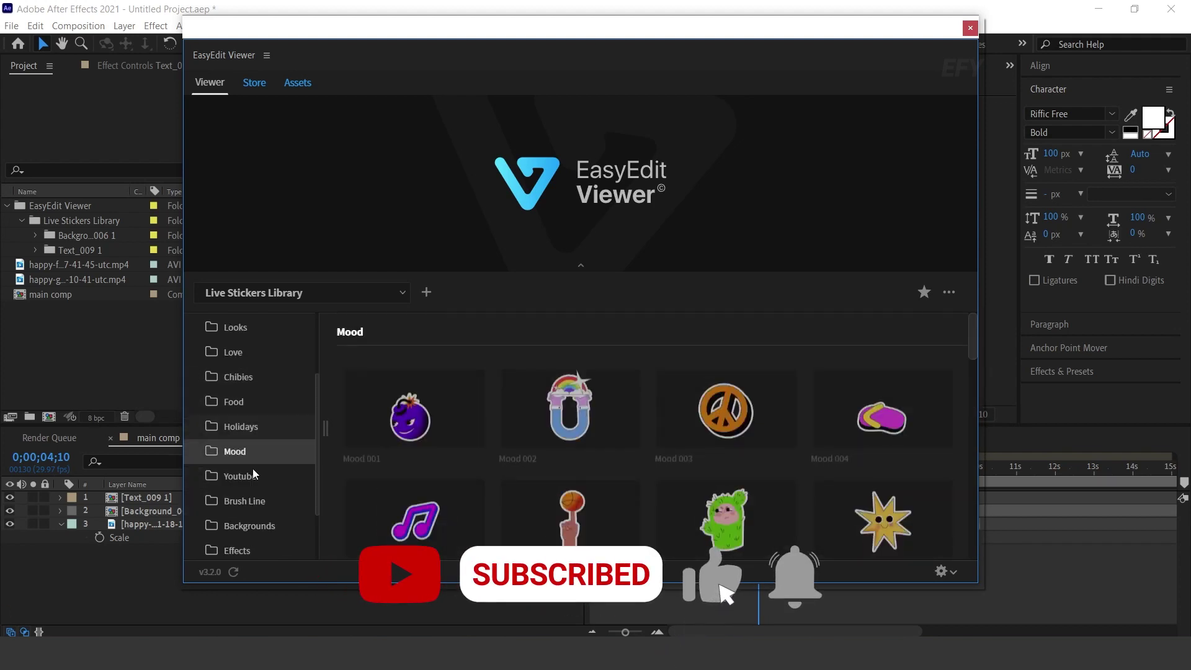
scroll(847, 438, down, 3)
scroll(847, 438, down, 5)
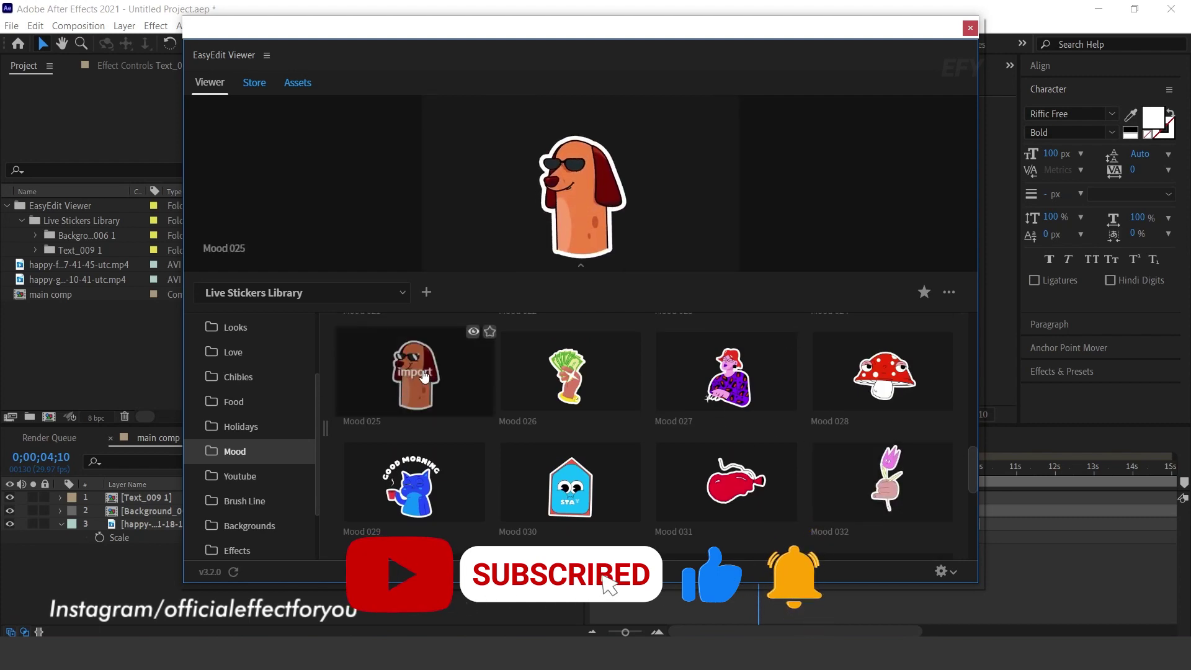
click(403, 387)
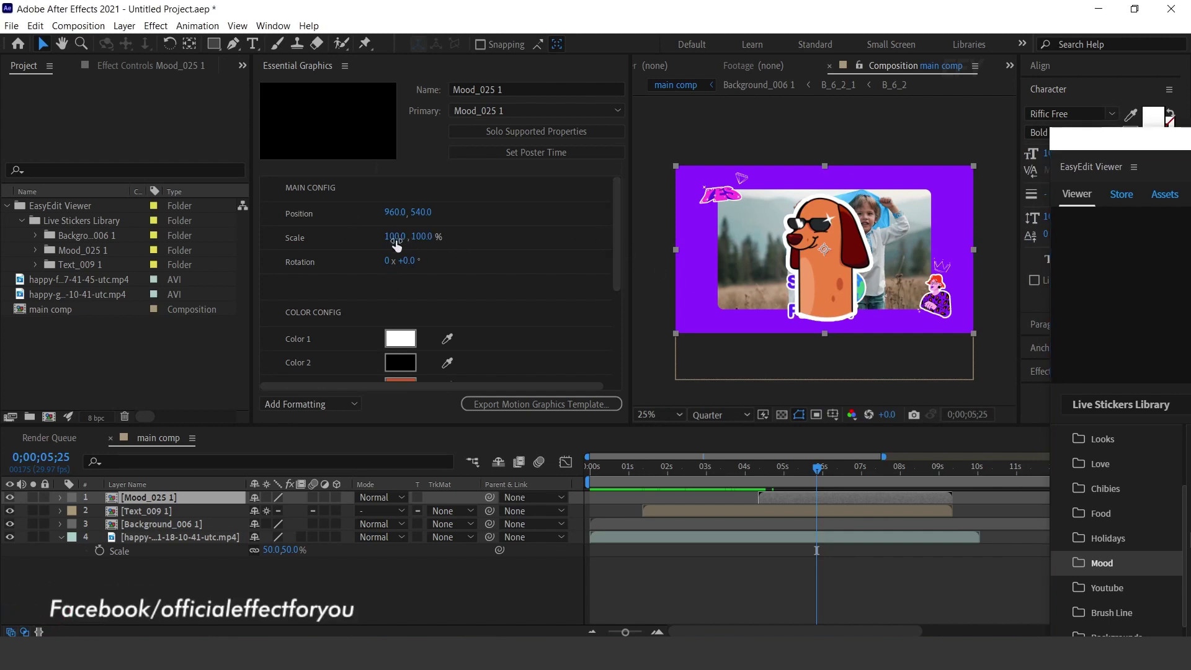
Step: Scale the dog sticker to 50 and move it to the lower left of the frame
drag(395, 244, 366, 243)
click(420, 237)
text(50)
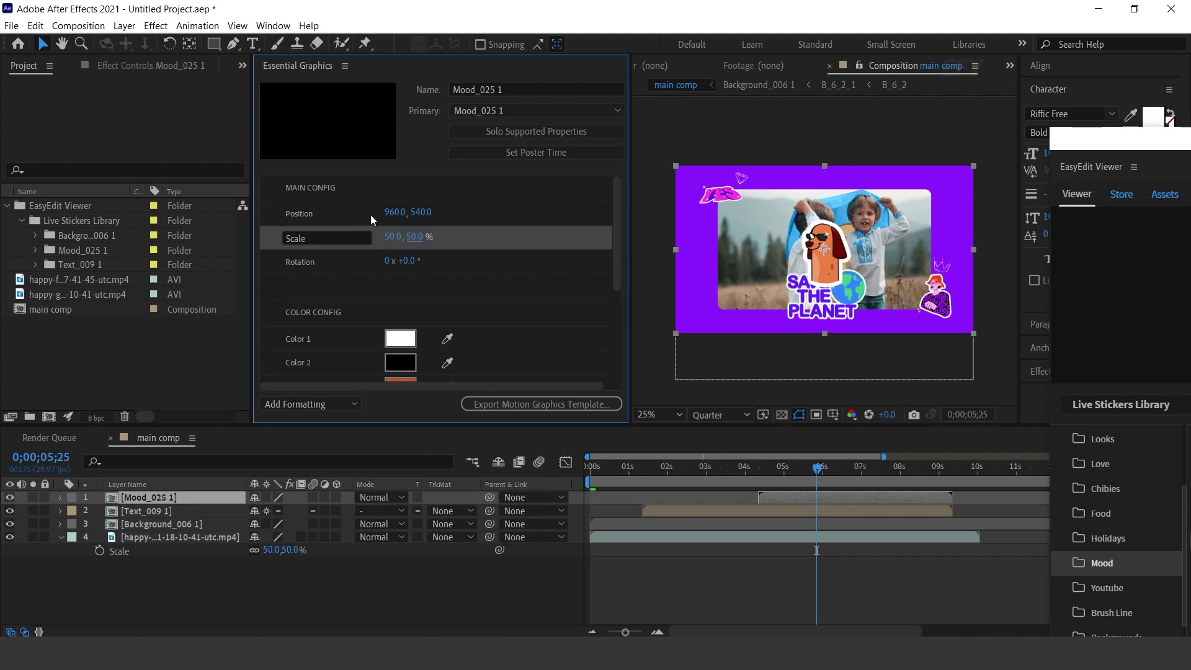
click(401, 212)
drag(333, 217, 399, 215)
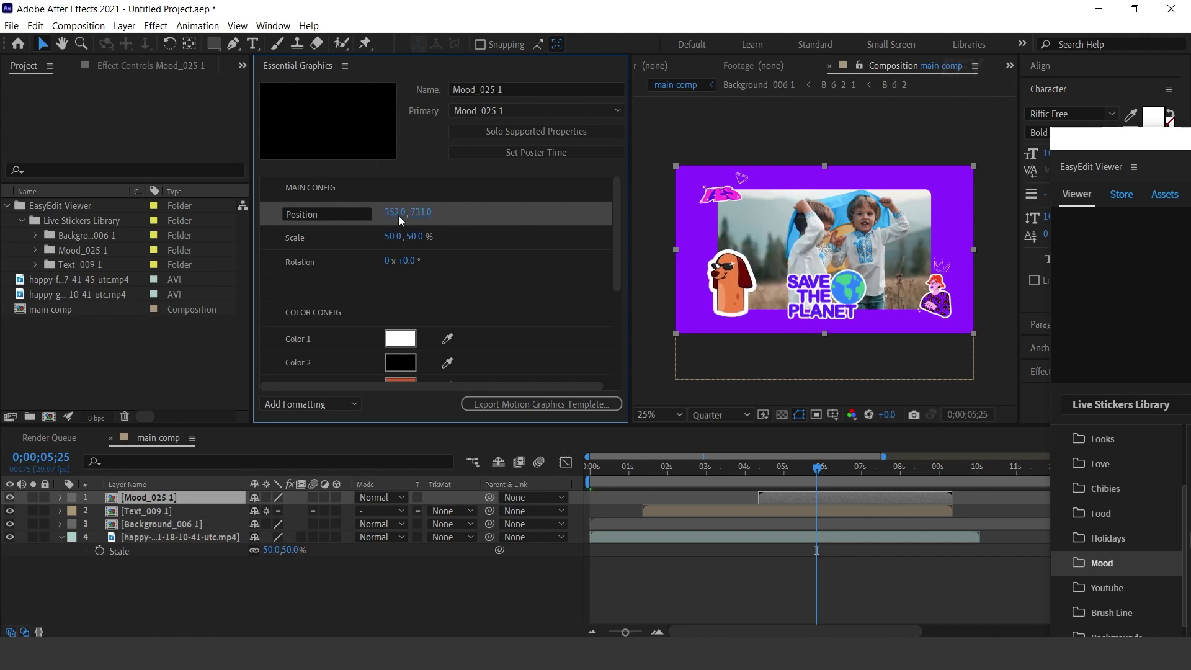
Step: Make the Mood_025 layer start near 0.8 seconds and preview the result
click(641, 473)
click(709, 475)
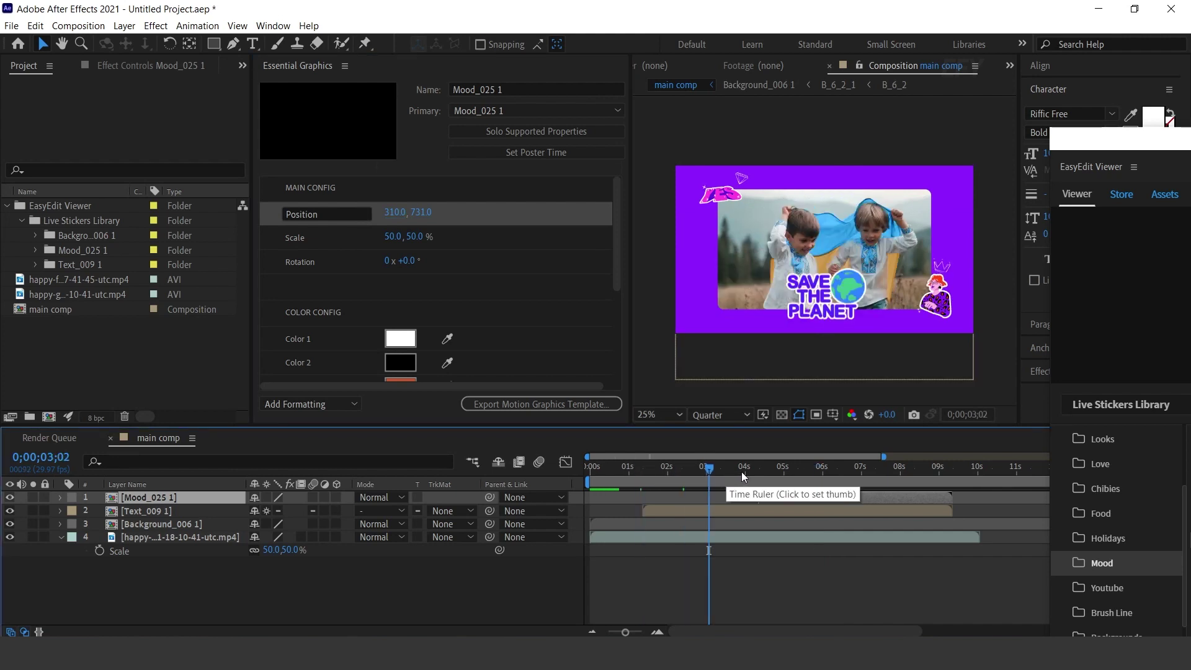
click(650, 473)
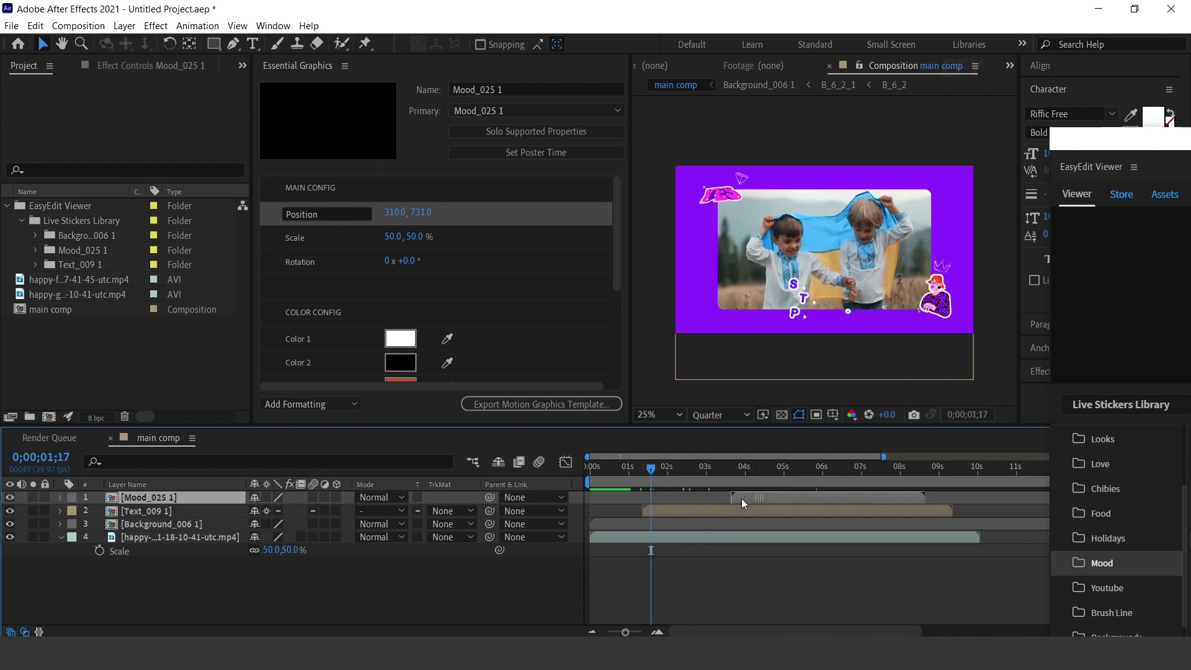
drag(742, 498, 632, 497)
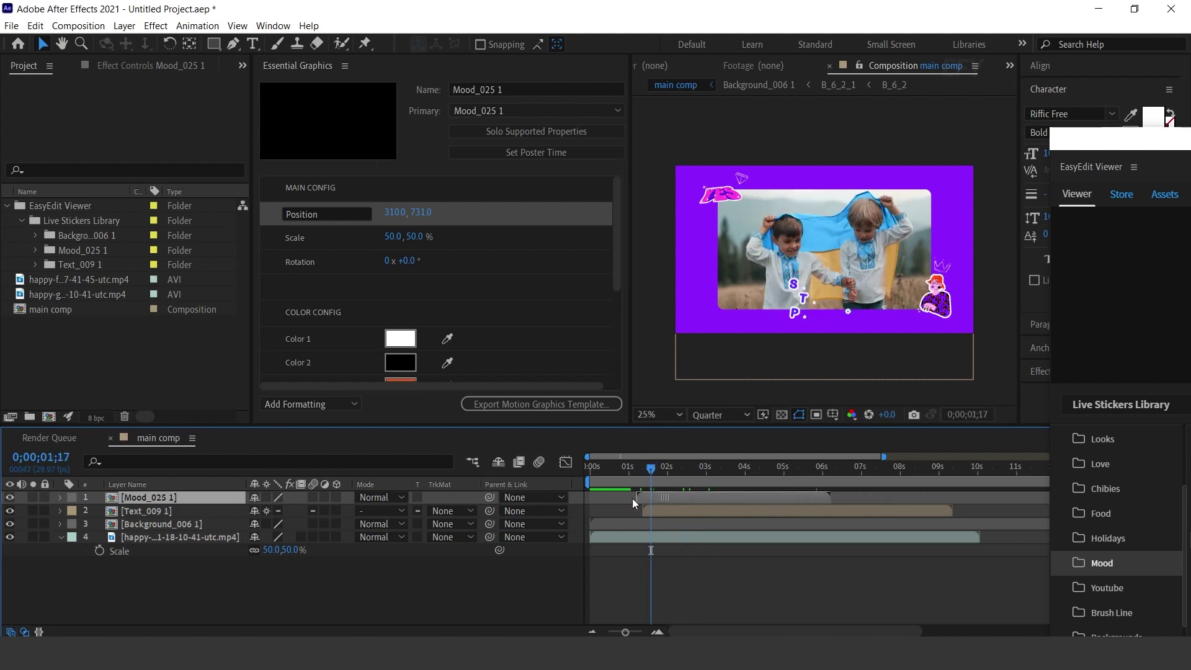
click(600, 468)
key(space)
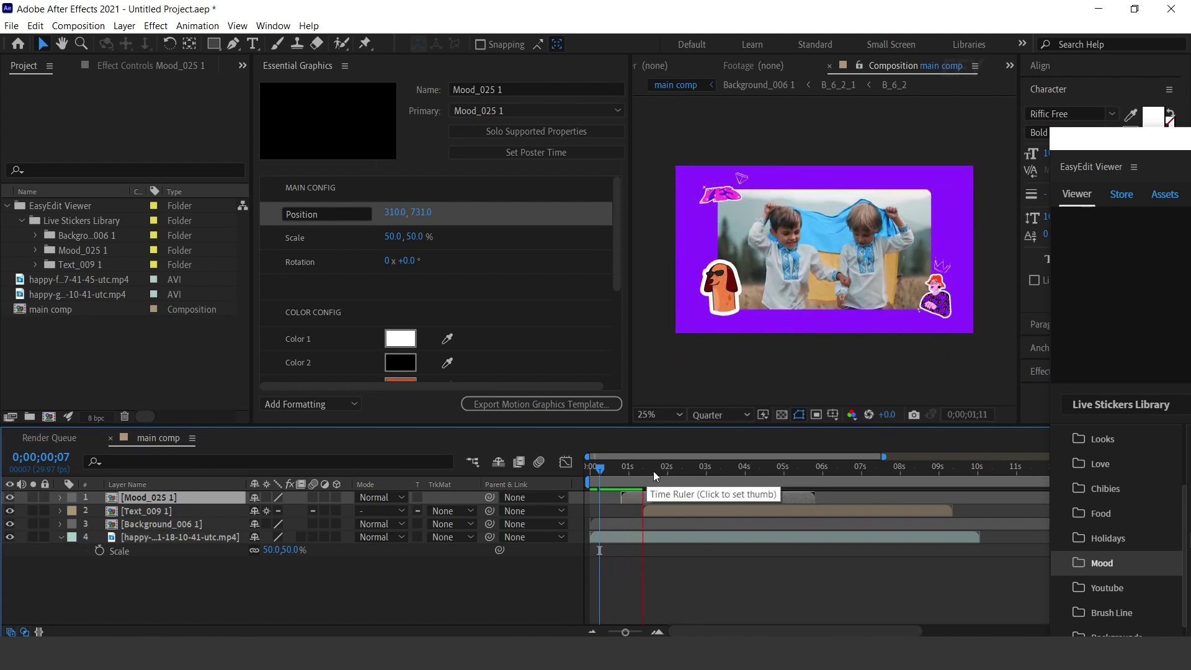
click(676, 470)
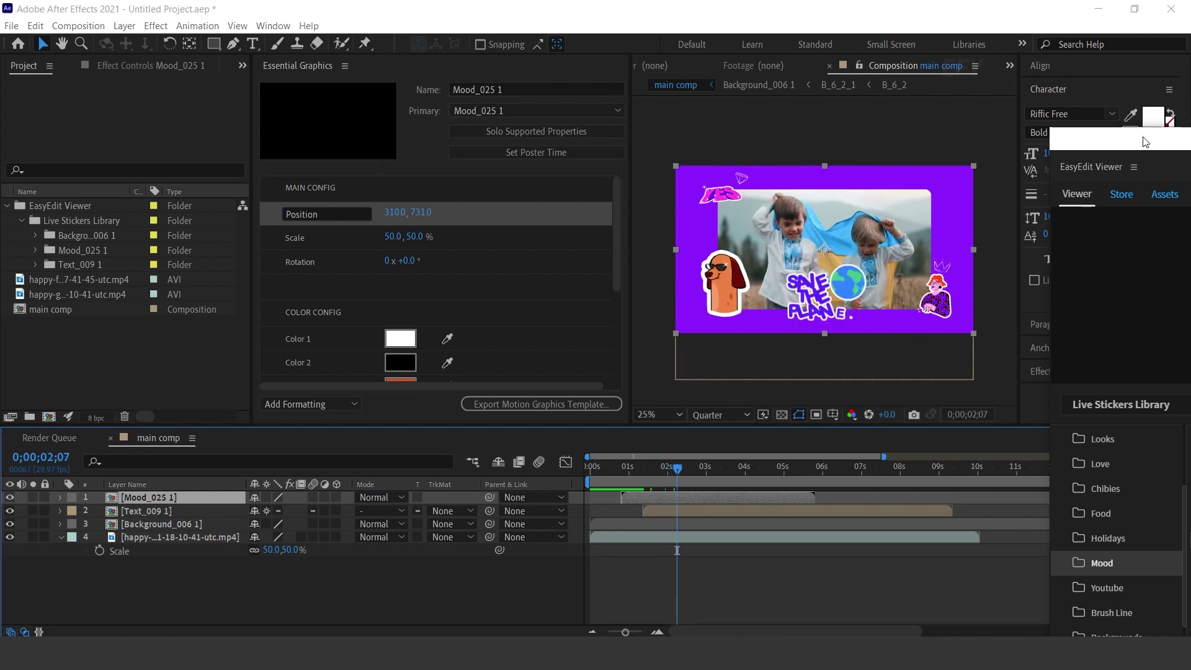
Step: Import the Emoji 005 sunglasses-sun sticker from the Emoji category, then dock the viewer right
drag(1145, 142, 328, 142)
scroll(308, 558, up, 4)
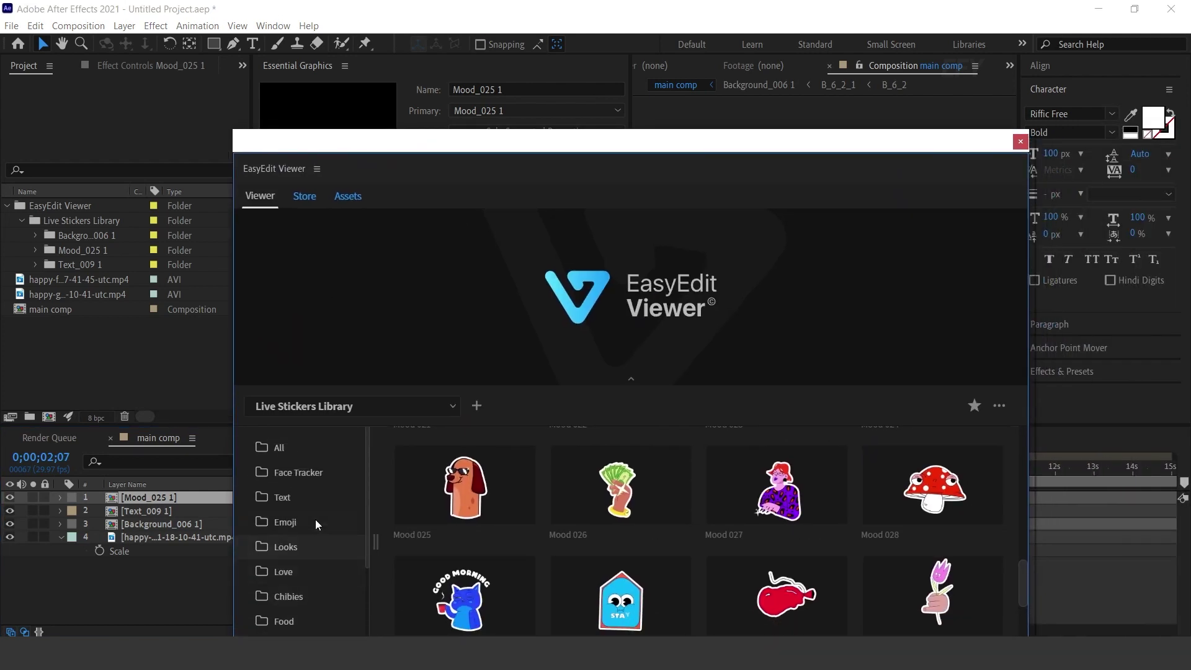
click(293, 519)
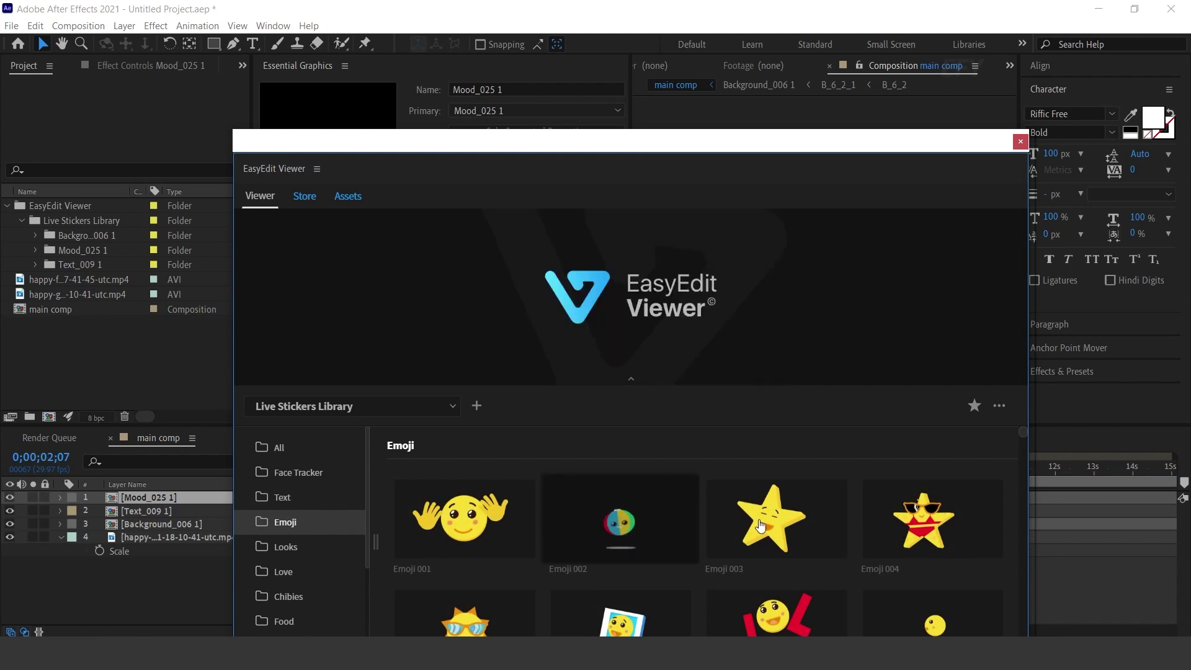
scroll(888, 540, down, 1)
click(464, 549)
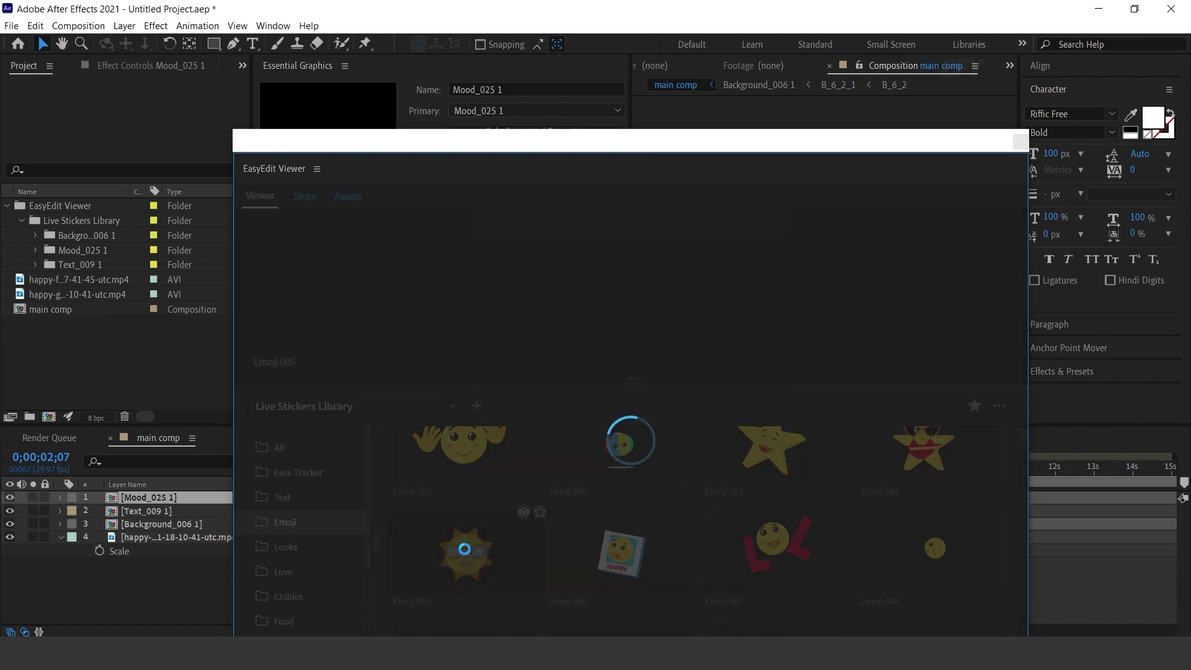
drag(248, 146, 1084, 104)
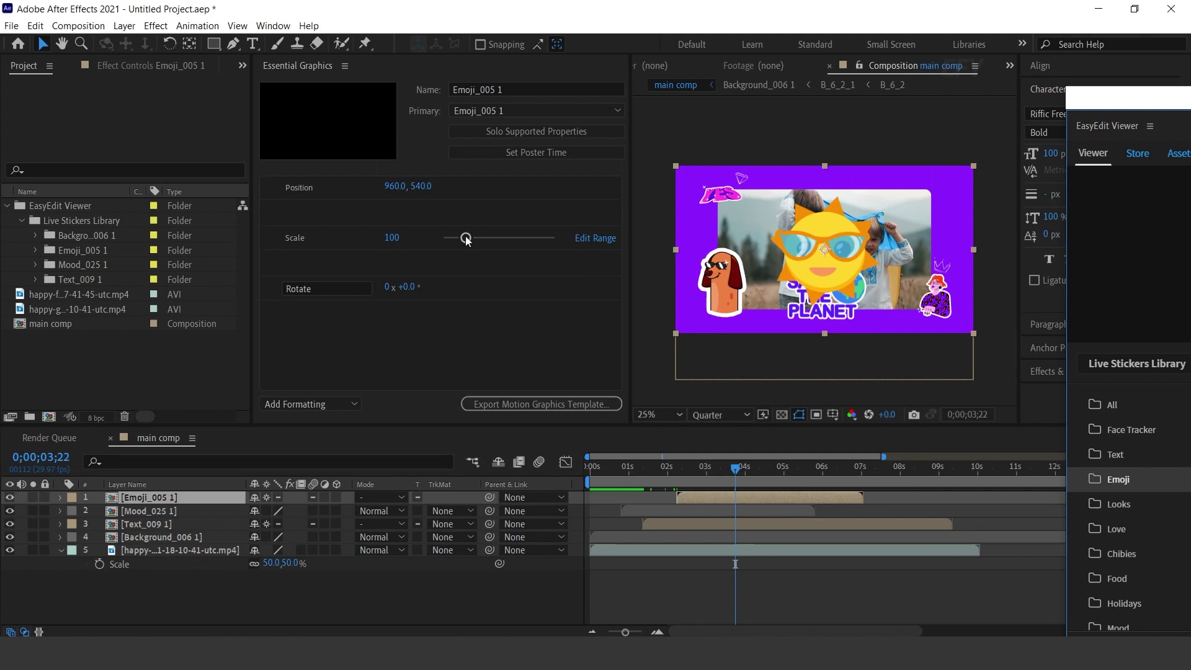
Step: Scale the sun emoji to 40, place it at 1650, 201, and widen the viewer
drag(466, 237, 455, 238)
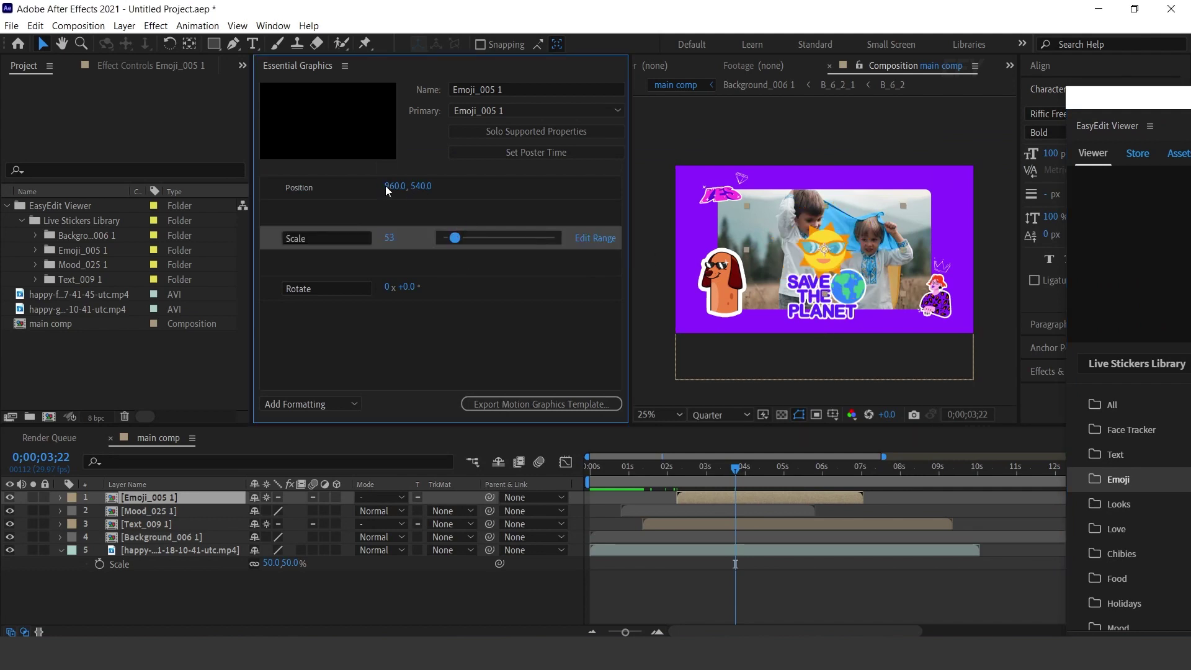
drag(385, 185, 403, 186)
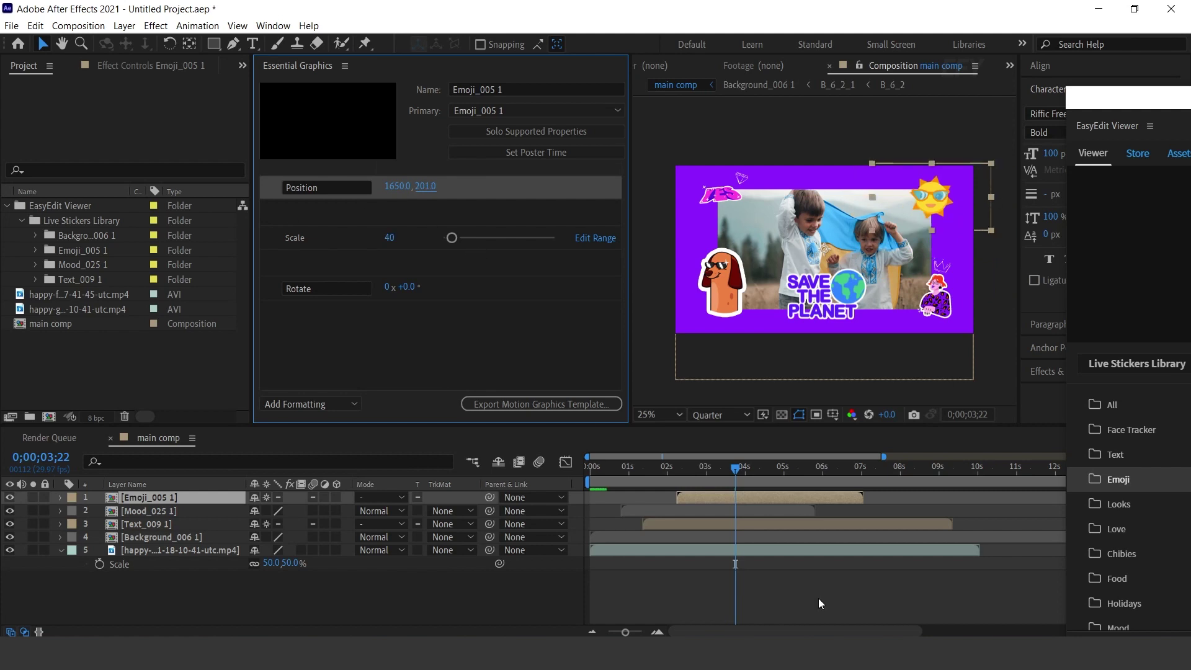
click(817, 596)
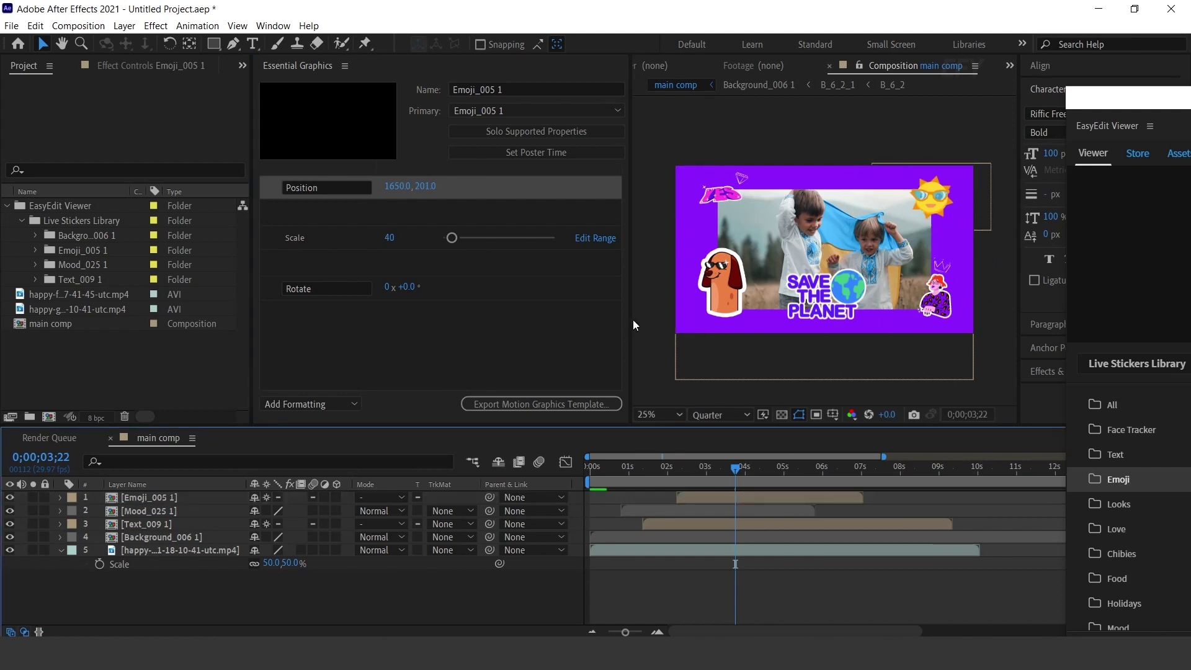
drag(628, 318, 600, 319)
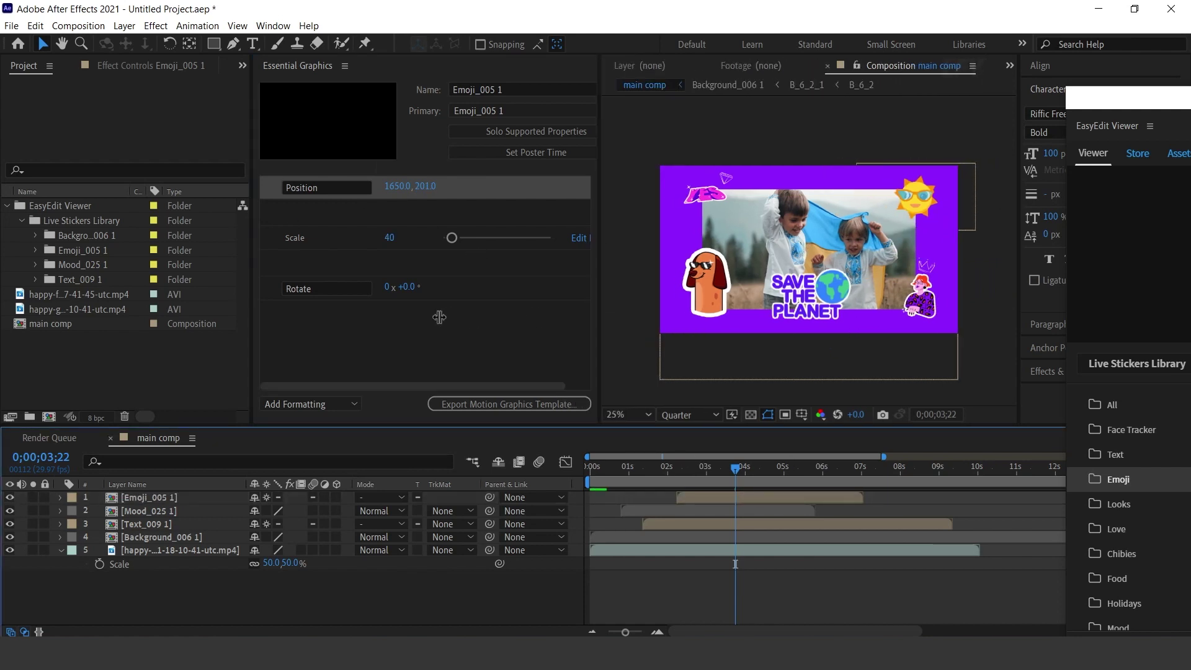
drag(439, 317, 438, 318)
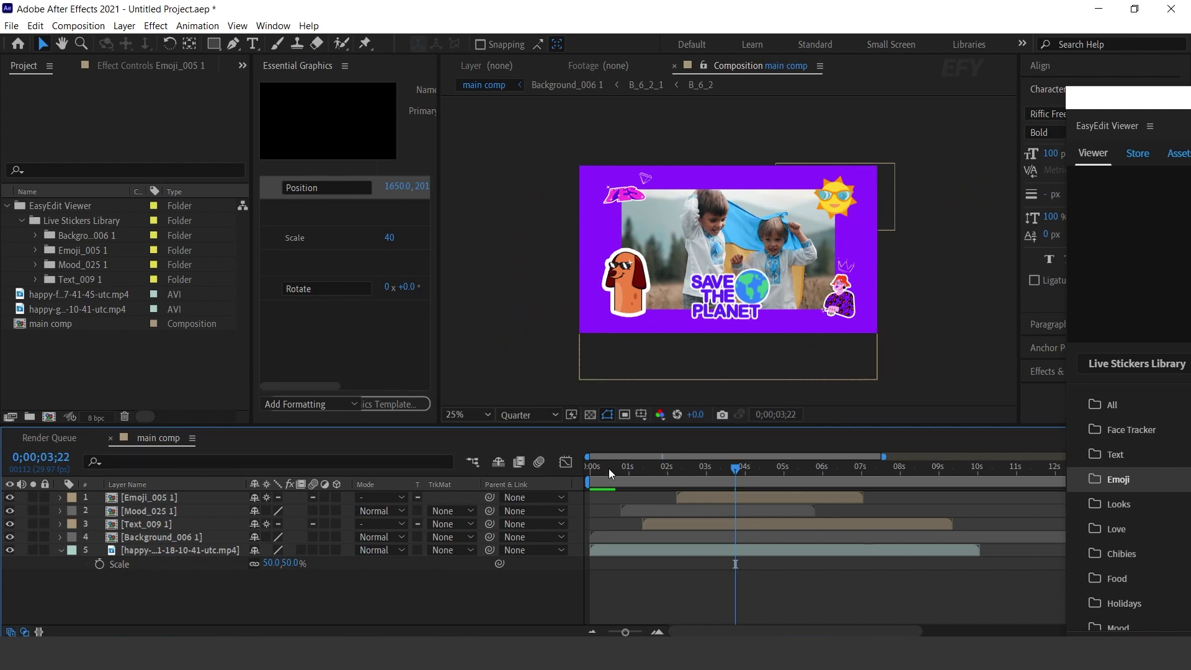
Step: Make the Emoji layer start earlier and preview the composition from the start
key(Home)
drag(697, 498, 653, 506)
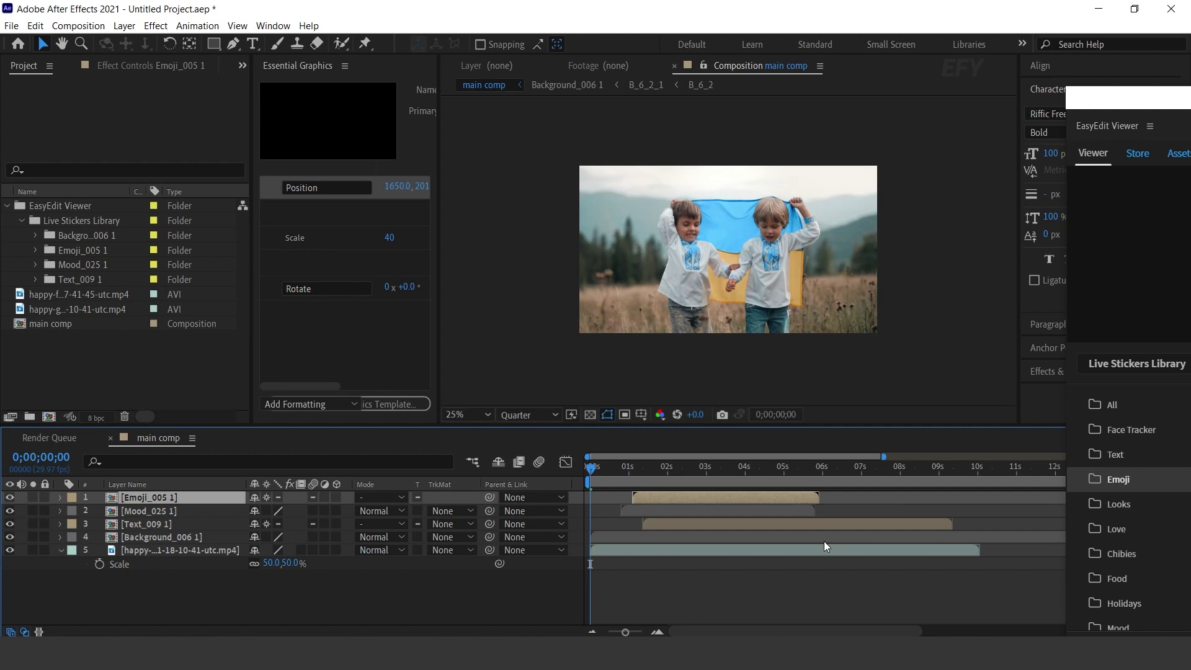
key(space)
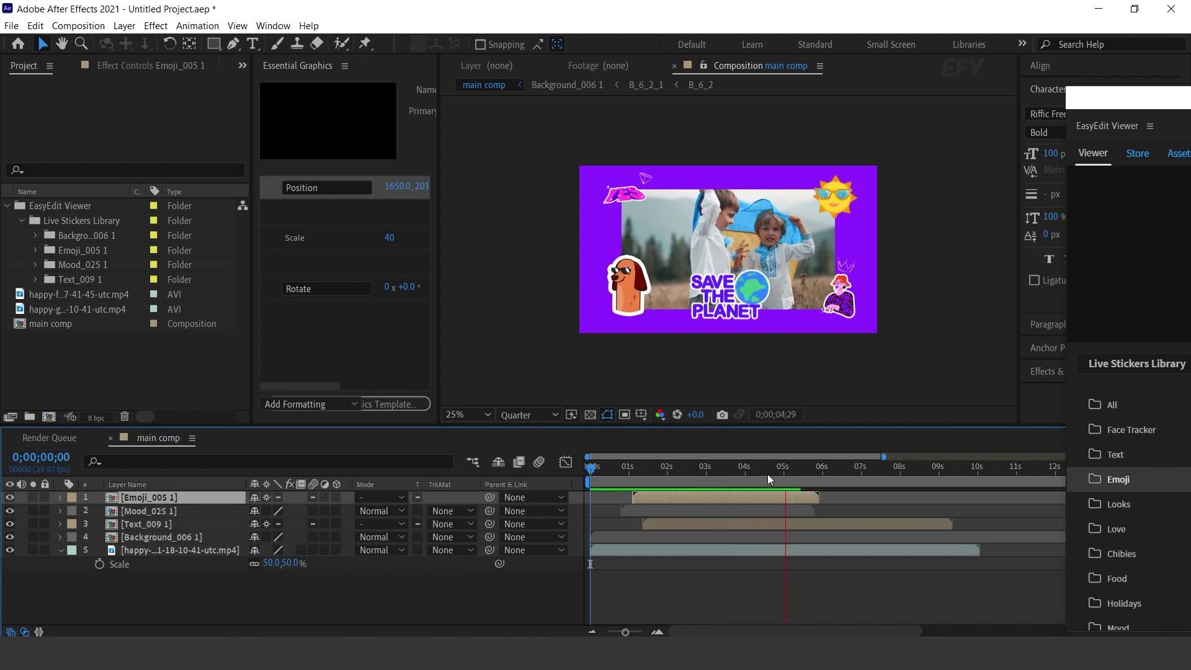
drag(756, 467, 595, 471)
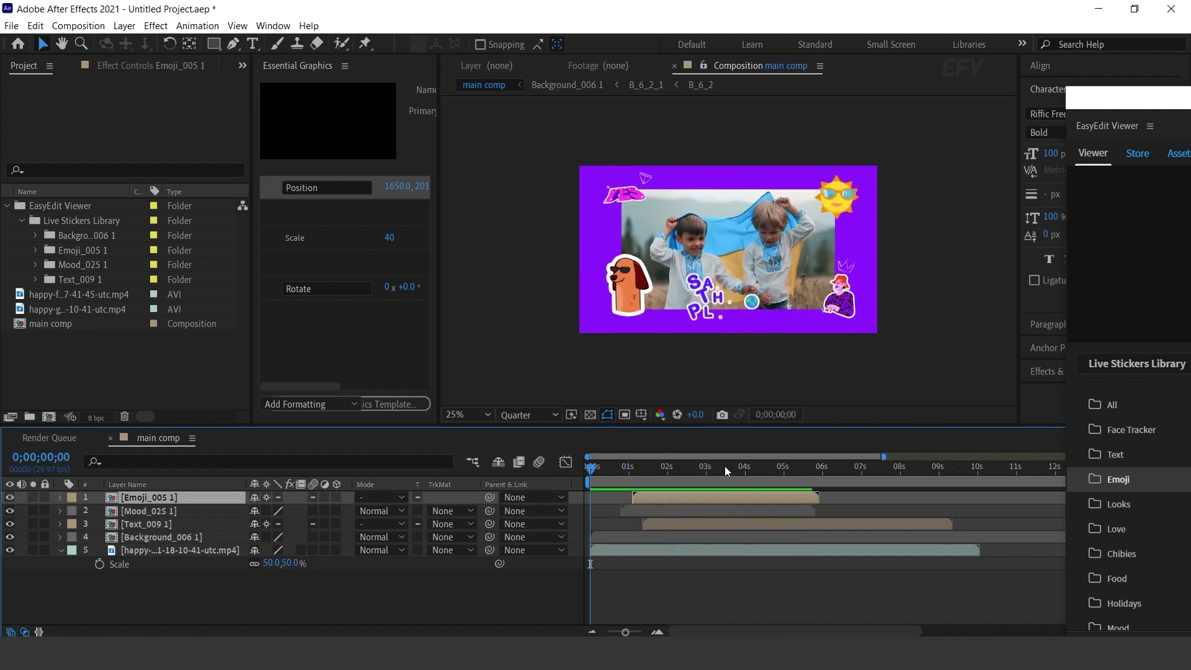
click(746, 468)
Step: Bring the EasyEdit Viewer to the centre and browse the Looks and Love sticker categories
drag(1151, 102, 526, 99)
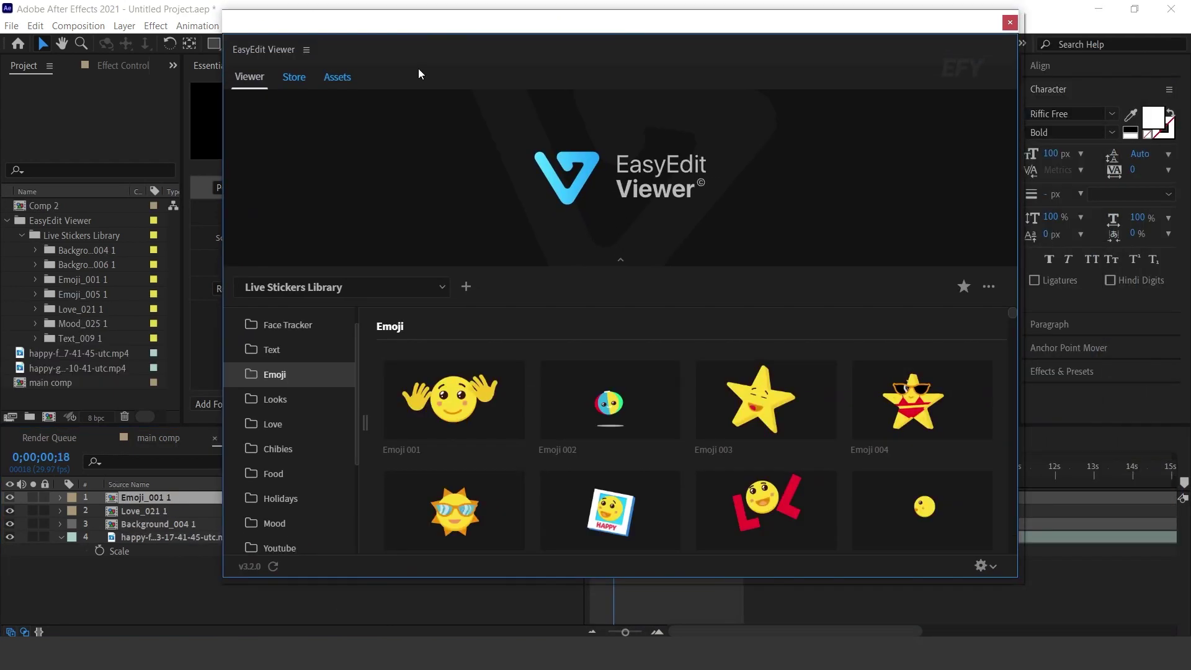
scroll(836, 421, down, 6)
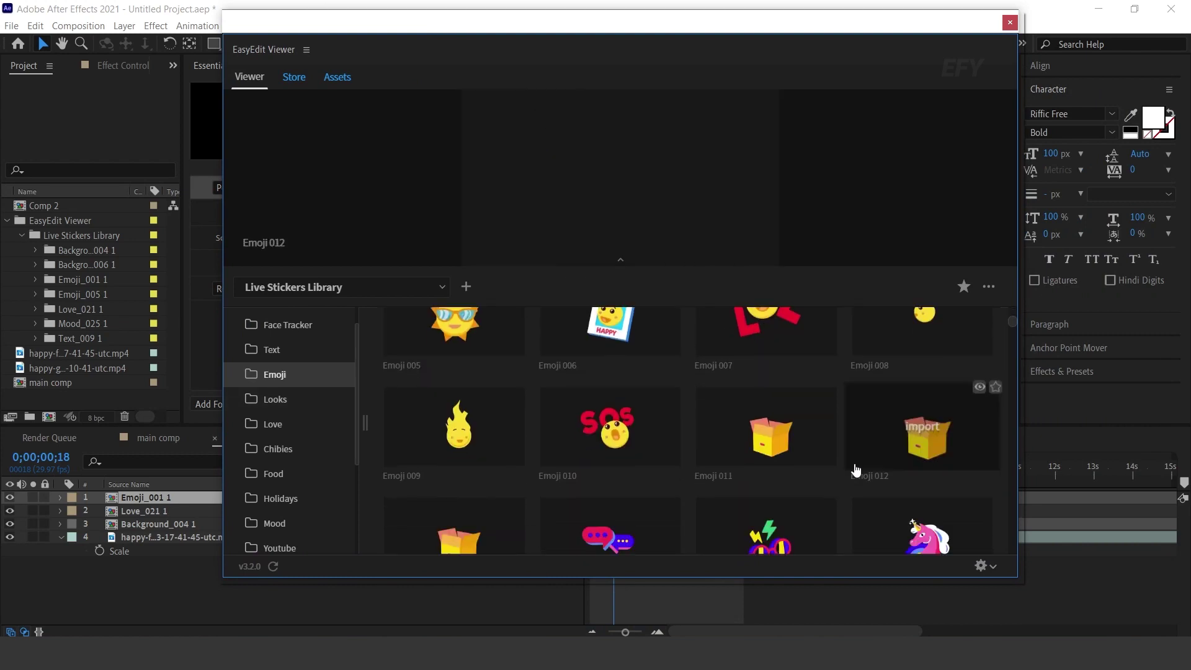
click(271, 399)
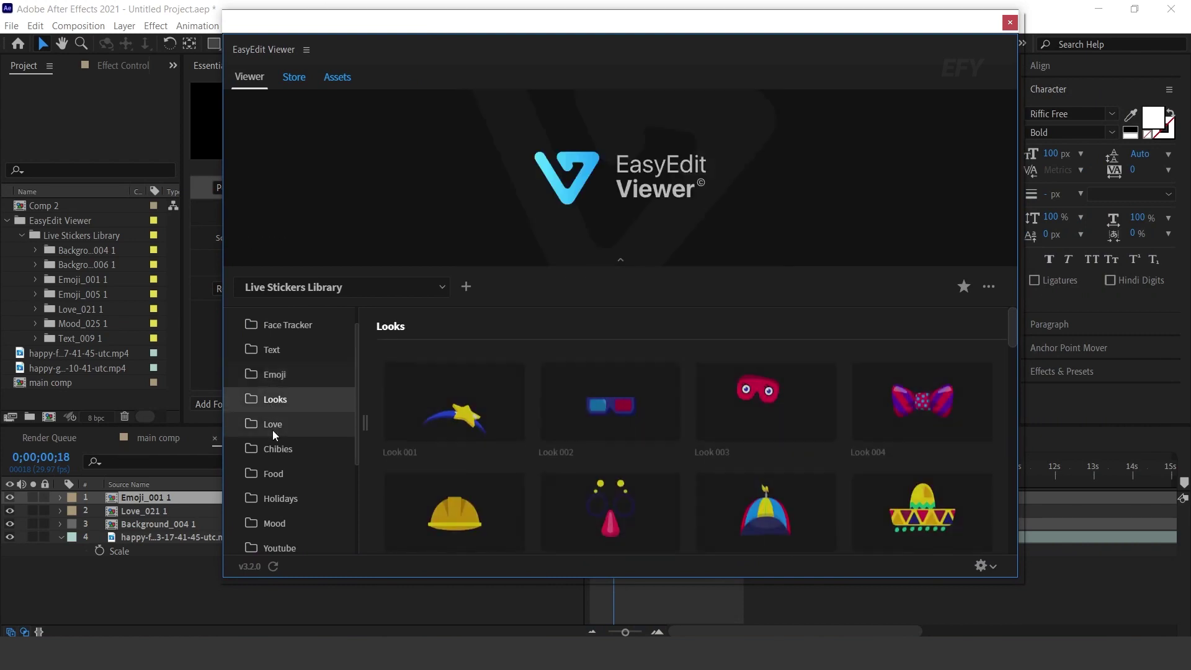
click(273, 425)
scroll(950, 496, down, 5)
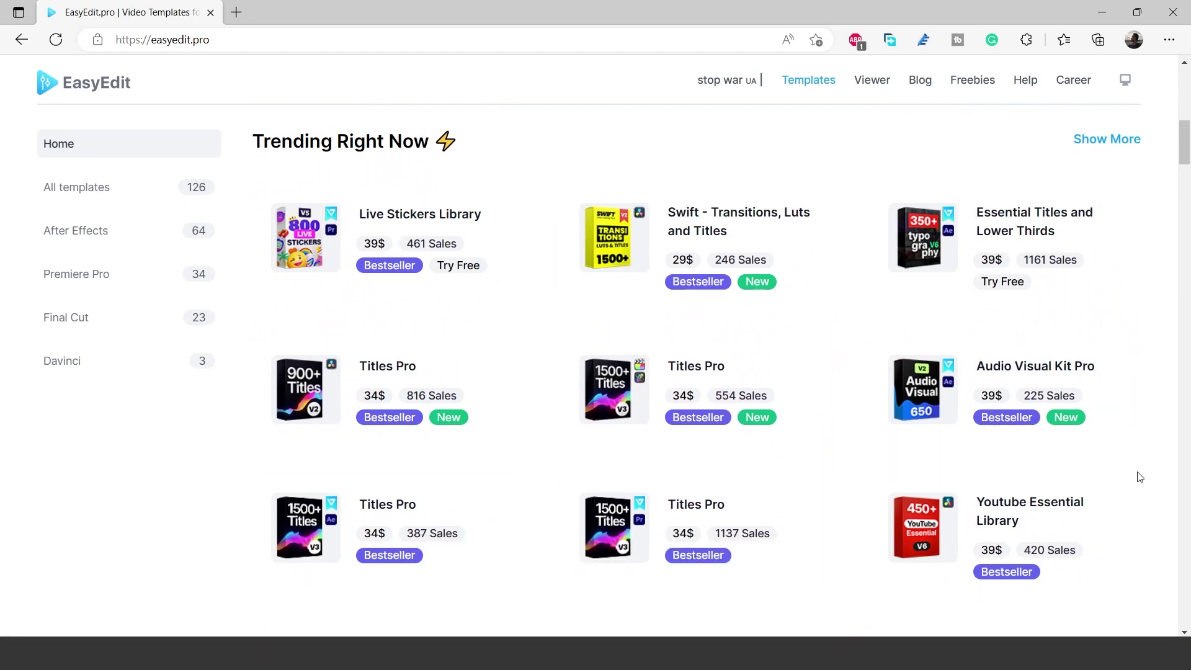
Step: Scroll down the easyedit.pro Trending Right Now template list
scroll(924, 527, down, 2)
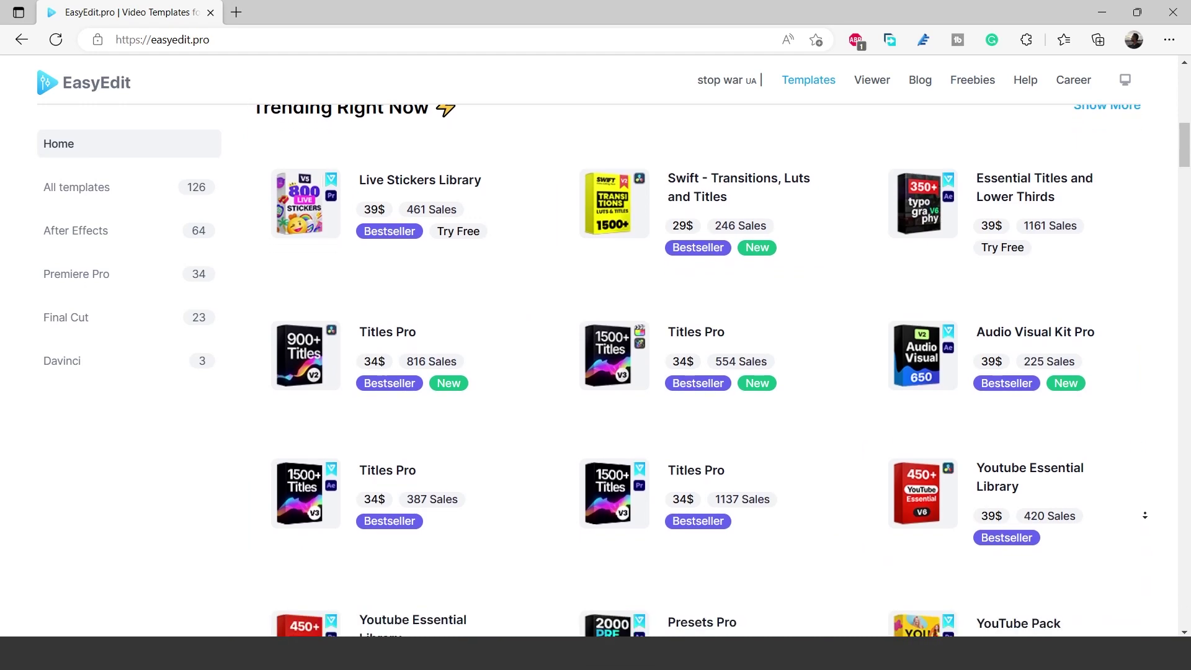